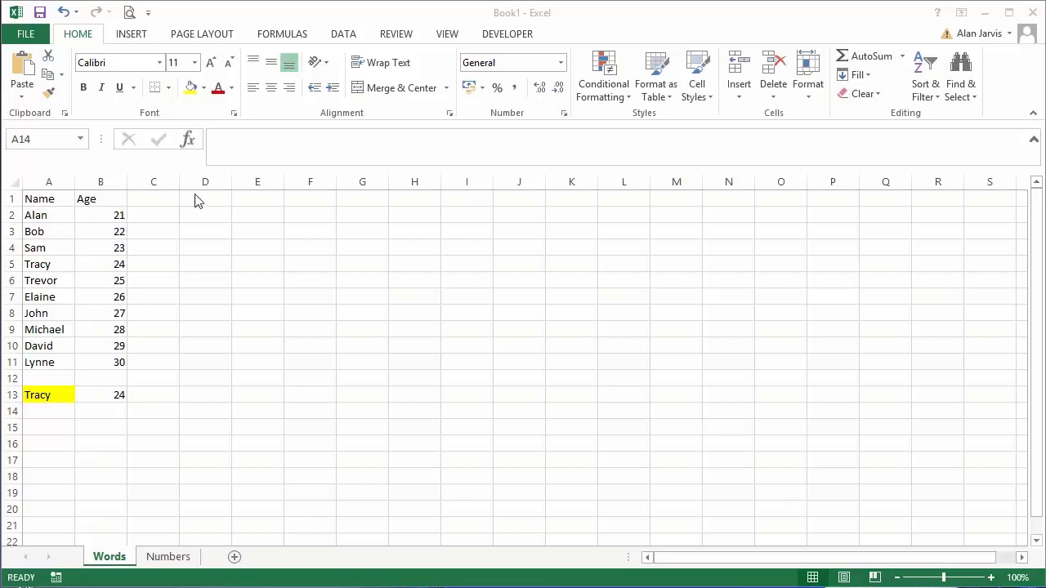
Step: Examine the lookup name in A13, the Name/Age table in A1:B11 and the VLOOKUP formula in B13
click(111, 281)
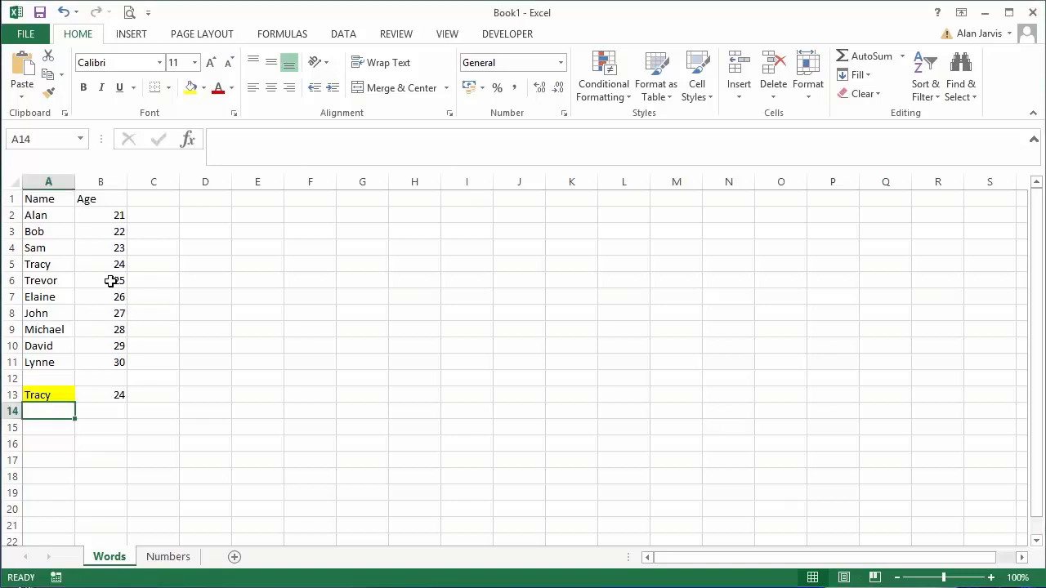
click(56, 398)
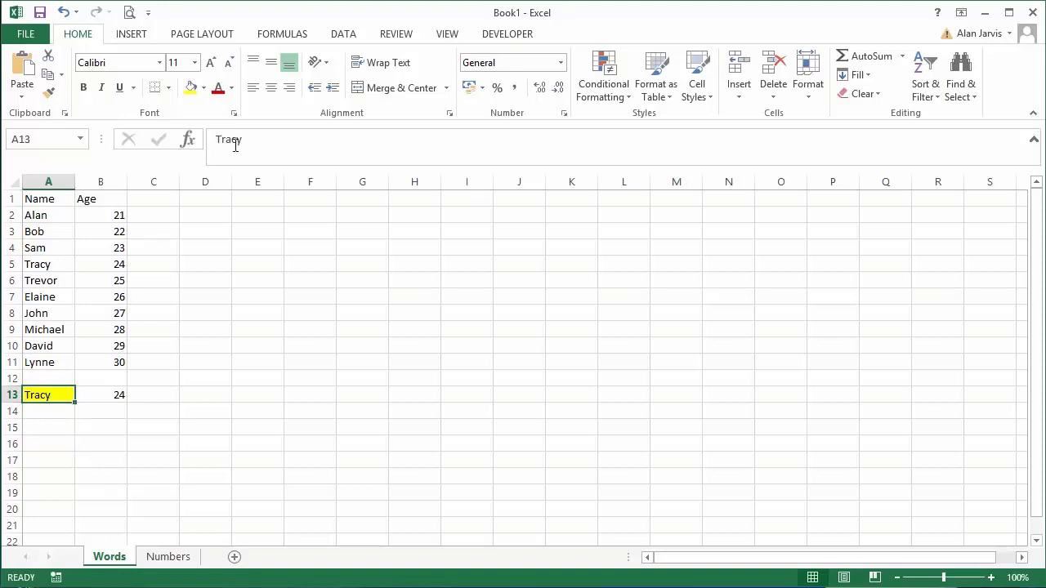
click(58, 442)
drag(45, 198, 119, 360)
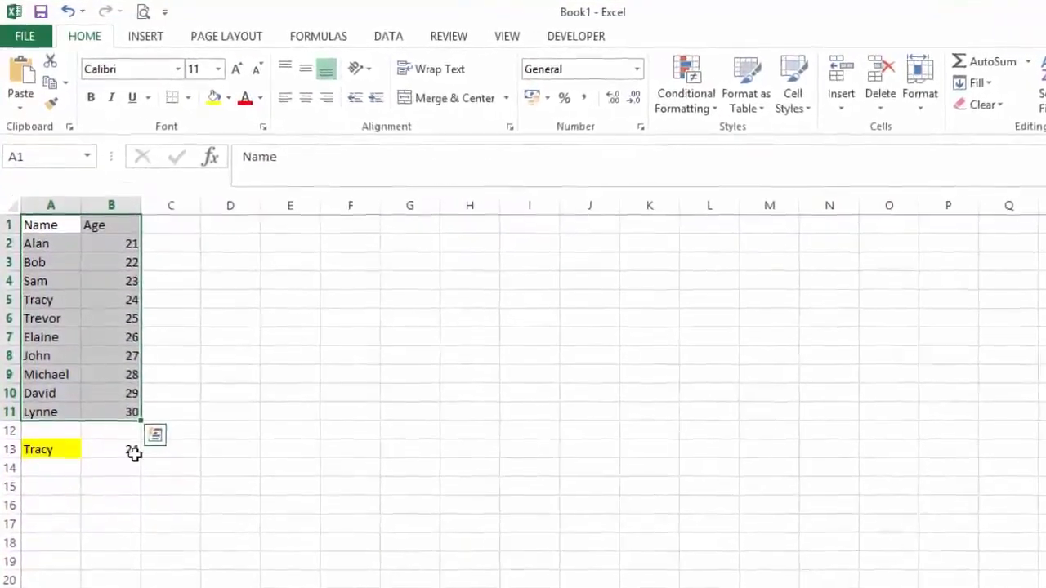
click(123, 424)
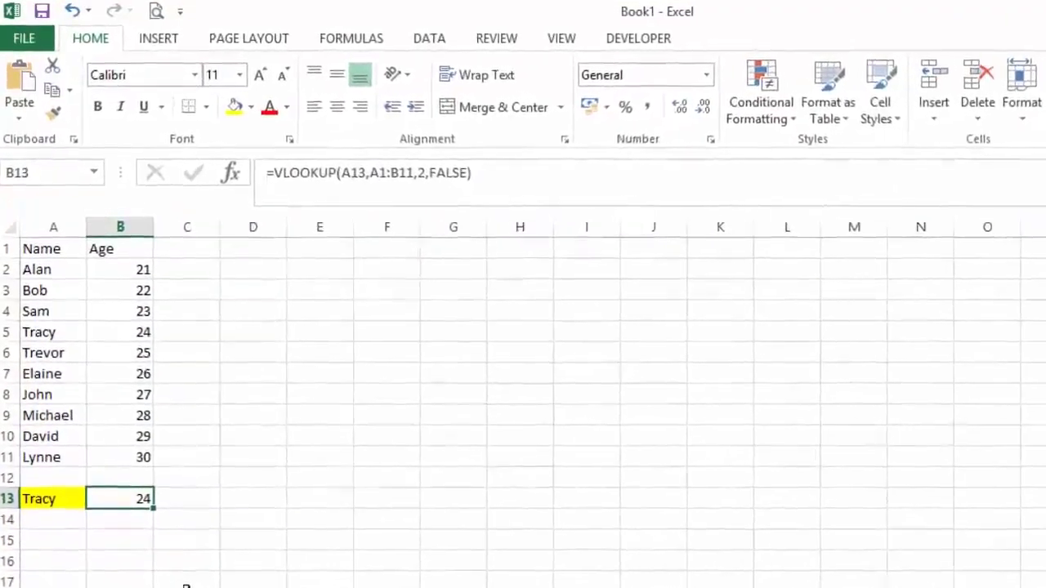
key(F2)
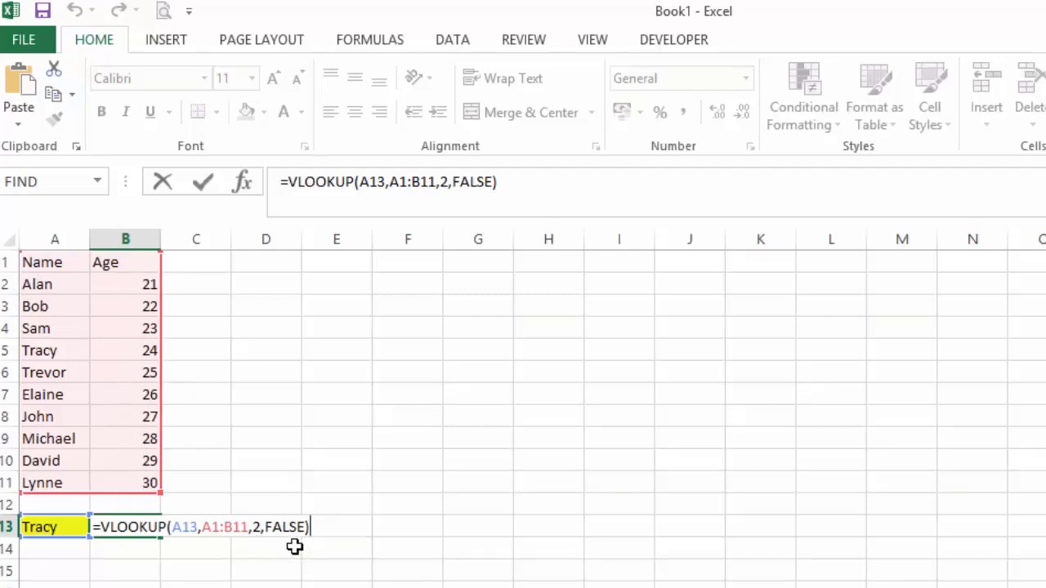
key(Return)
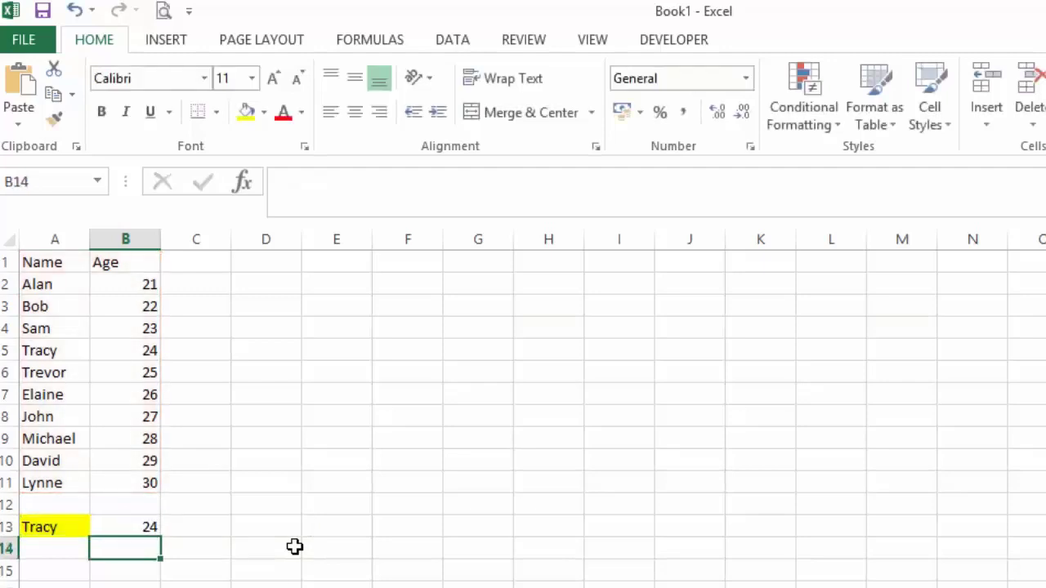
Step: Test the lookup by replacing the name in A13 with the one listed in row 10
key(Up)
key(Left)
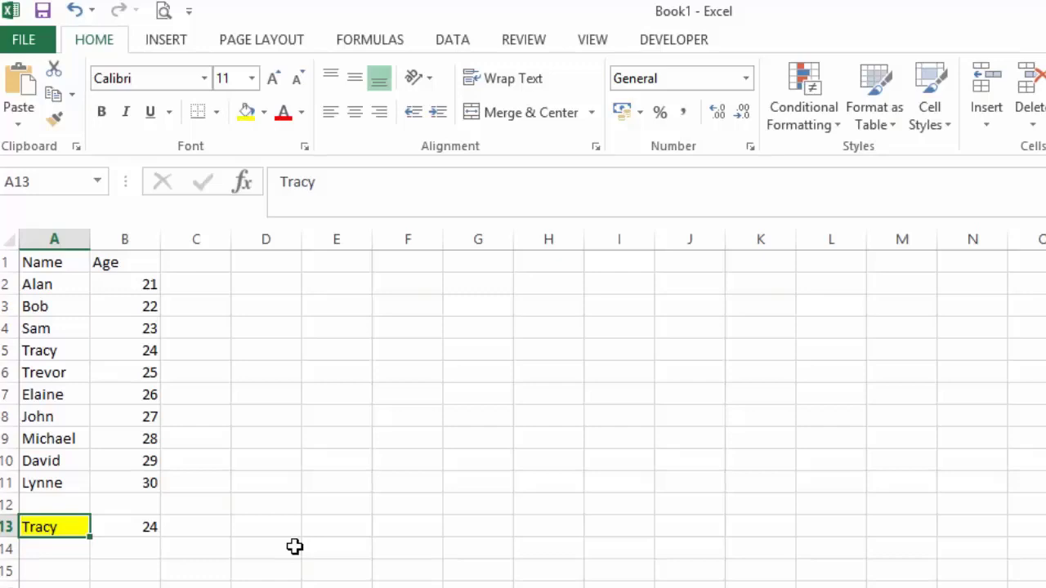
text(David)
key(Return)
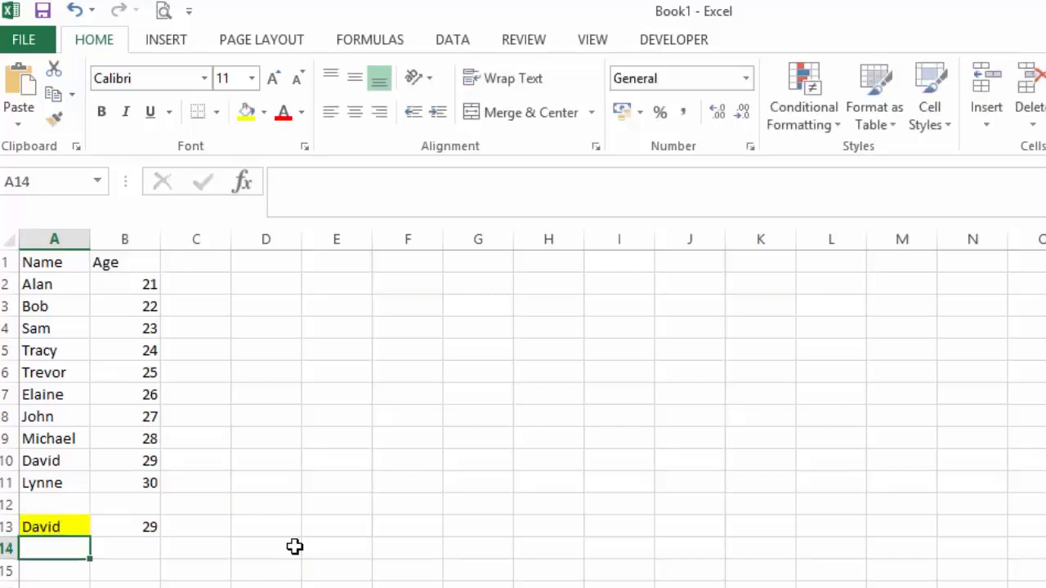
Step: Set the lookup value in A13 to the name listed in row 8, written all in lowercase
key(Up)
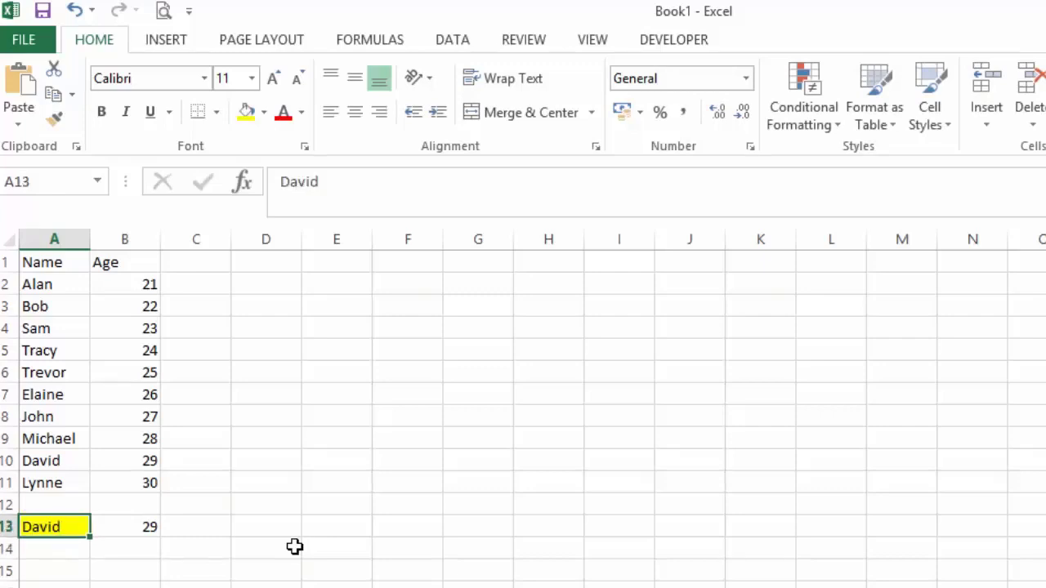
text(john)
key(Return)
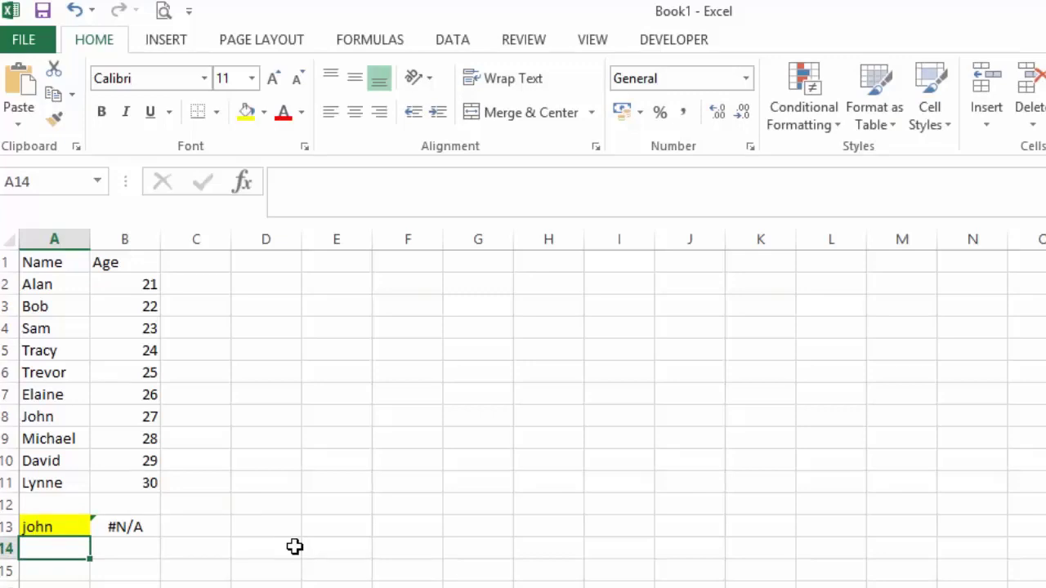
Step: Compare A13 with the matching name in A8 and change the first letter in A13 to a capital J
key(Up)
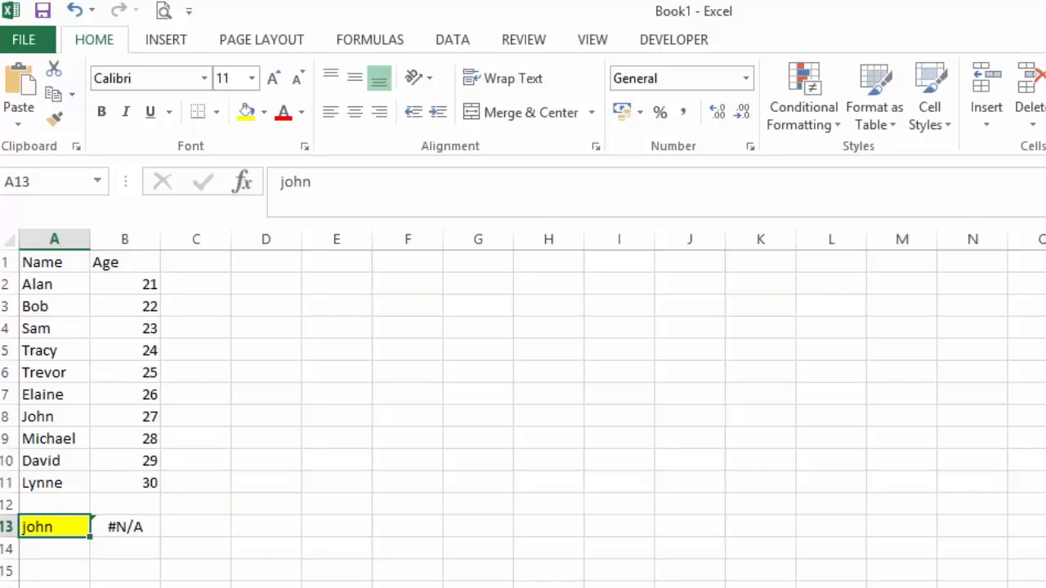
click(48, 417)
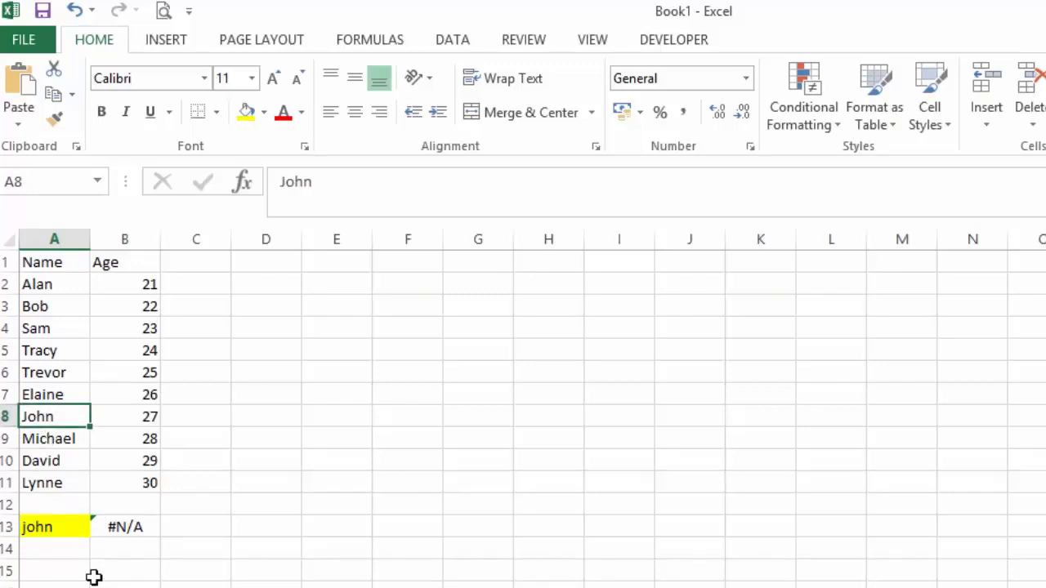
click(68, 531)
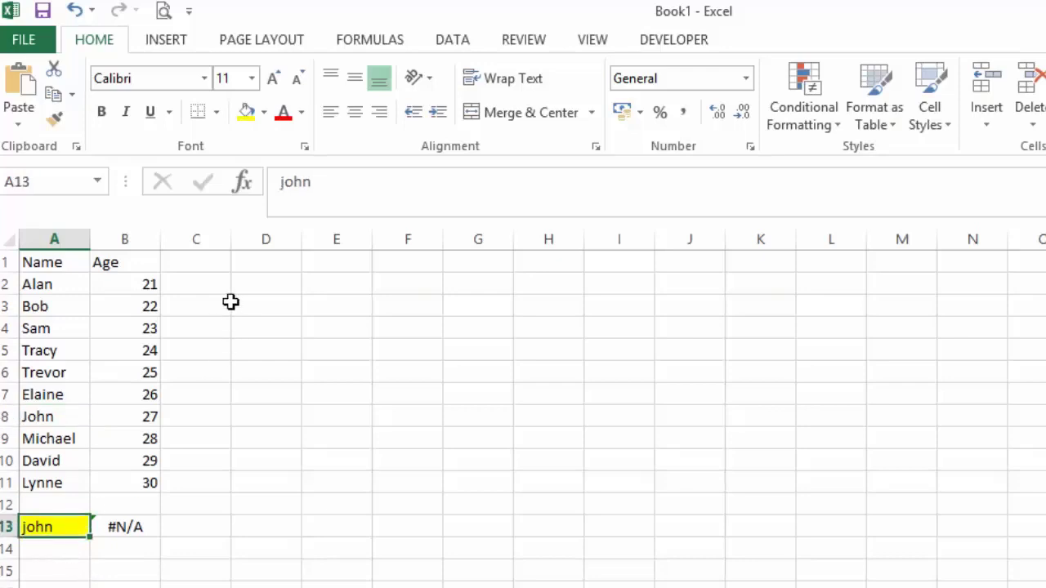
click(288, 193)
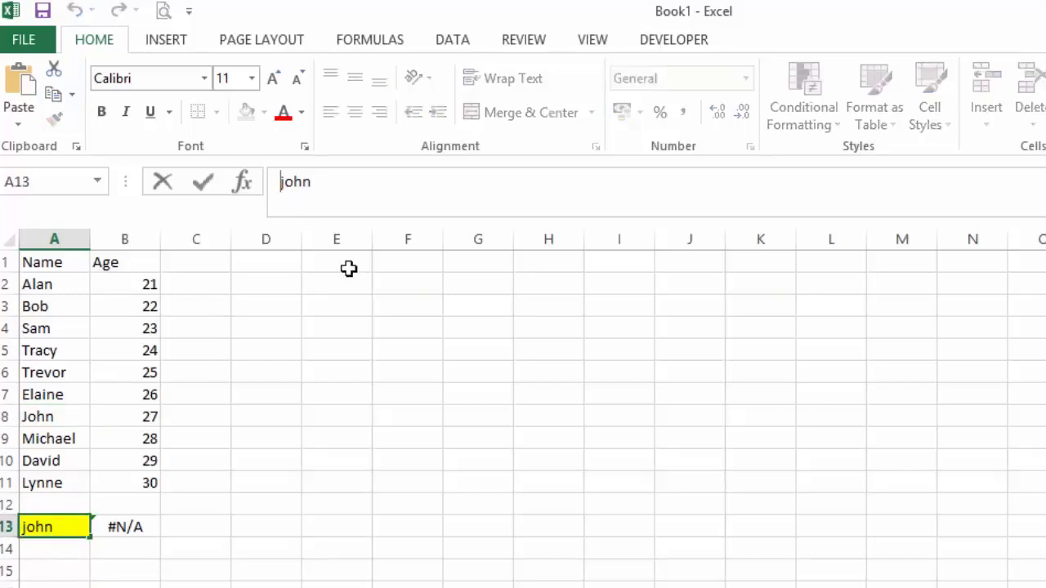
key(Delete)
text(J)
key(Return)
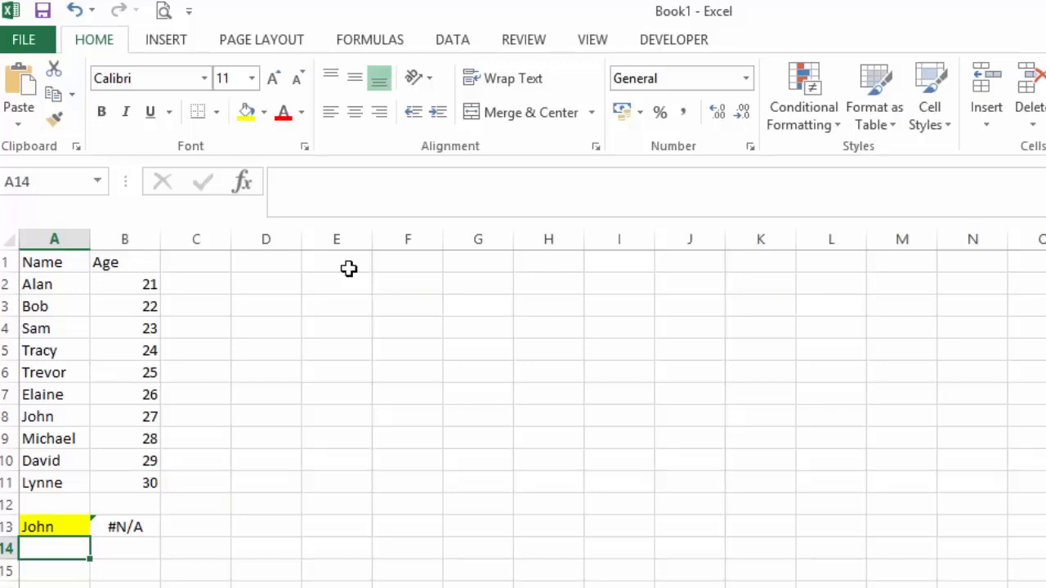
Step: Check the names in A13 and A8 for stray spaces and remove the trailing space from A8
click(52, 526)
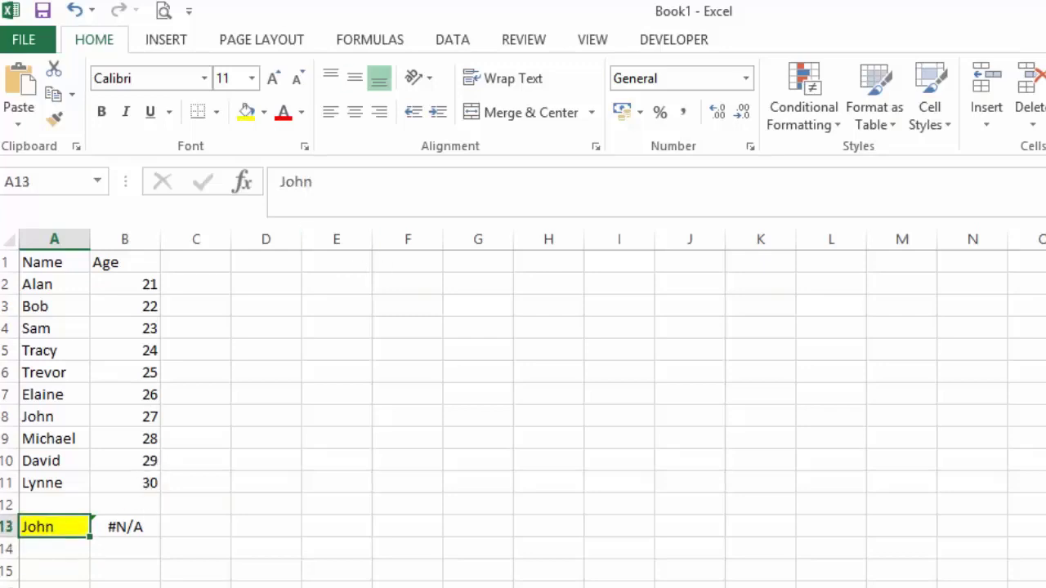
click(70, 423)
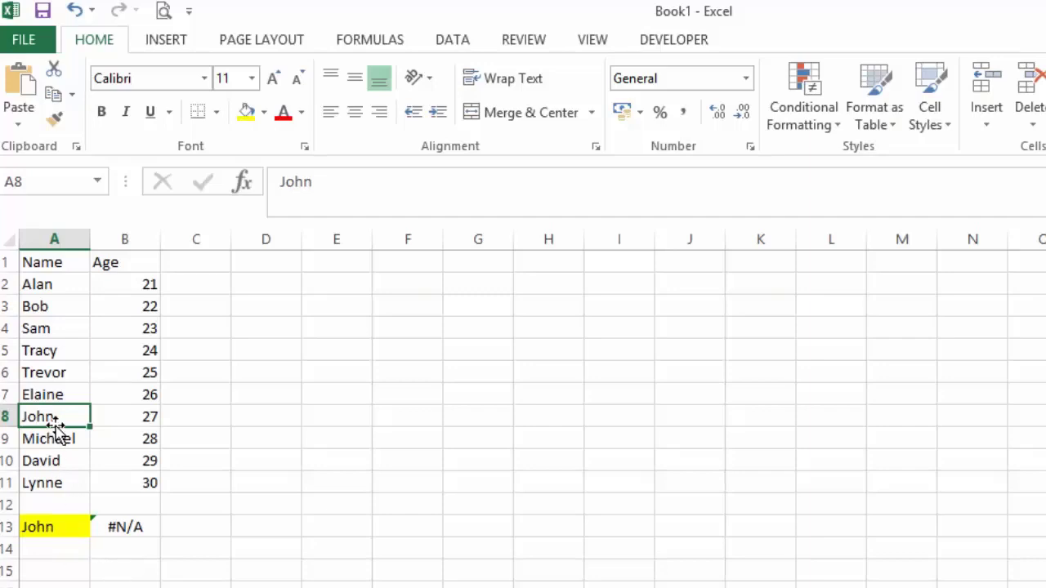
click(51, 533)
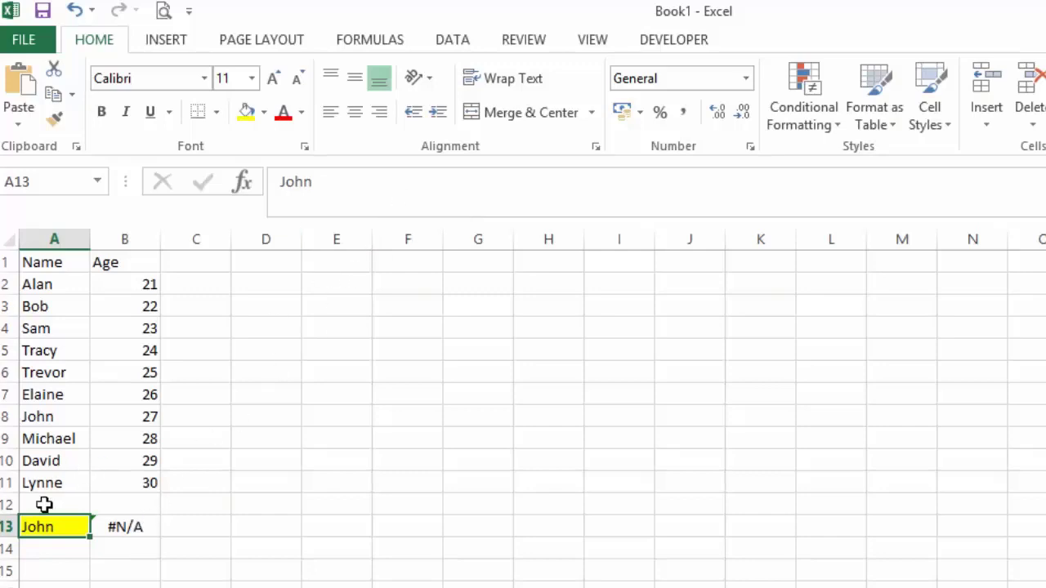
click(443, 181)
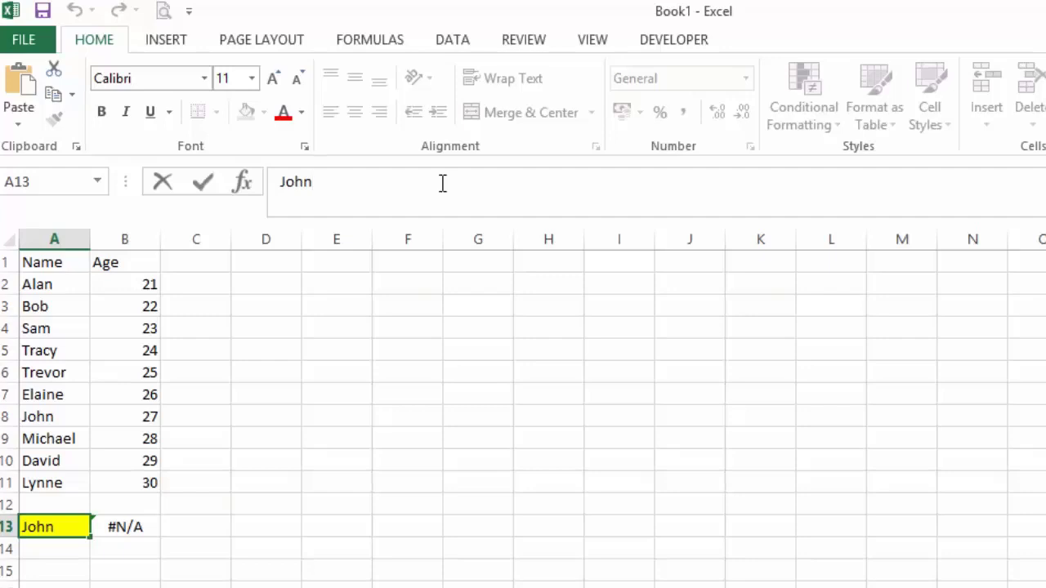
key(Return)
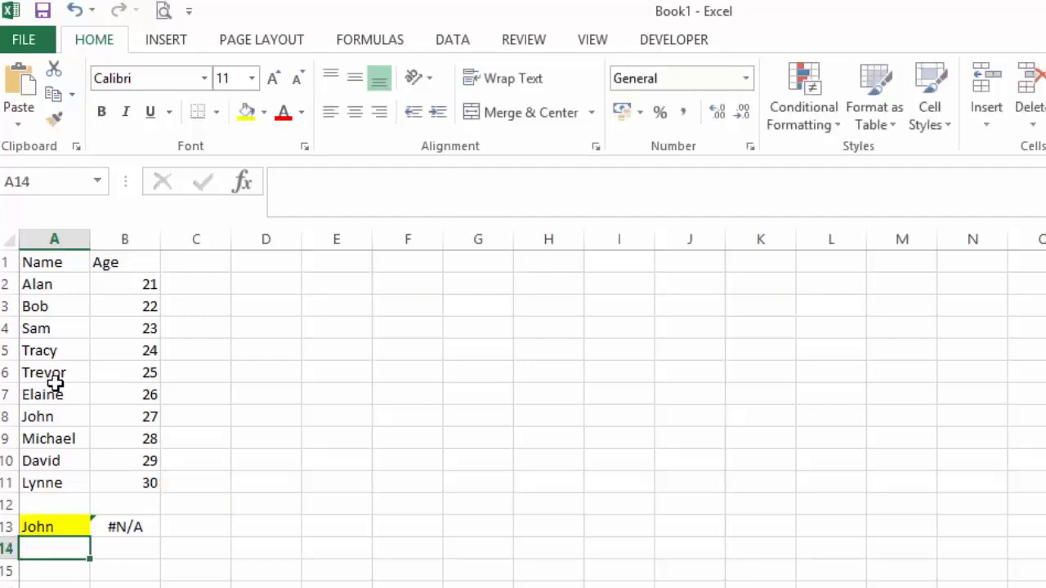
click(54, 413)
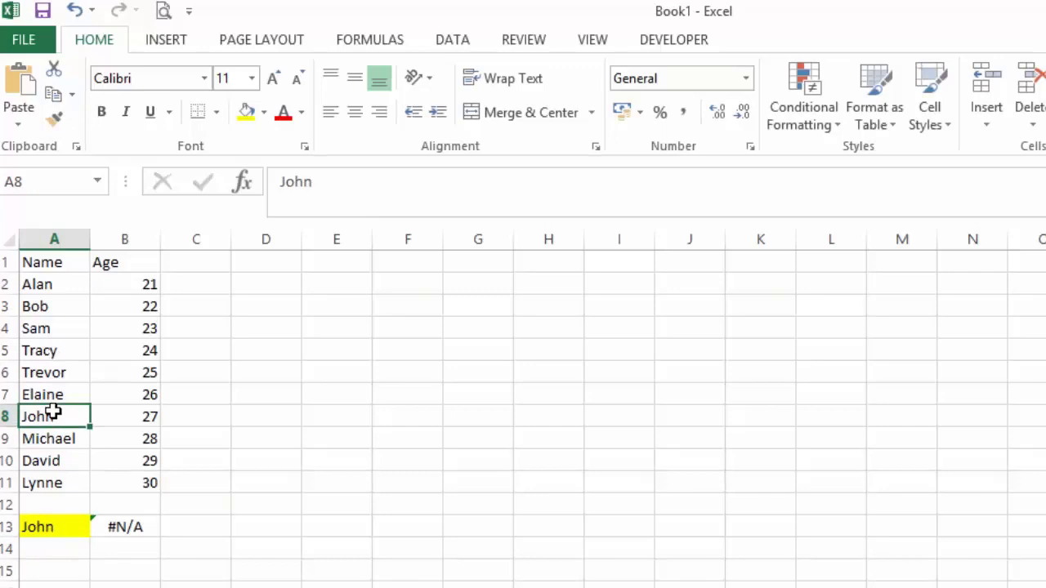
click(479, 178)
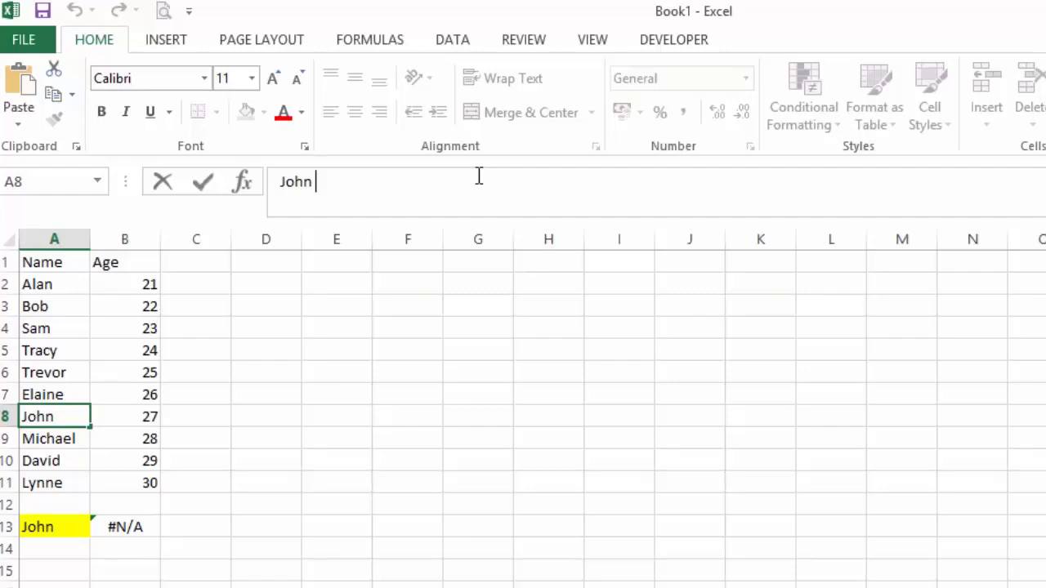
key(Return)
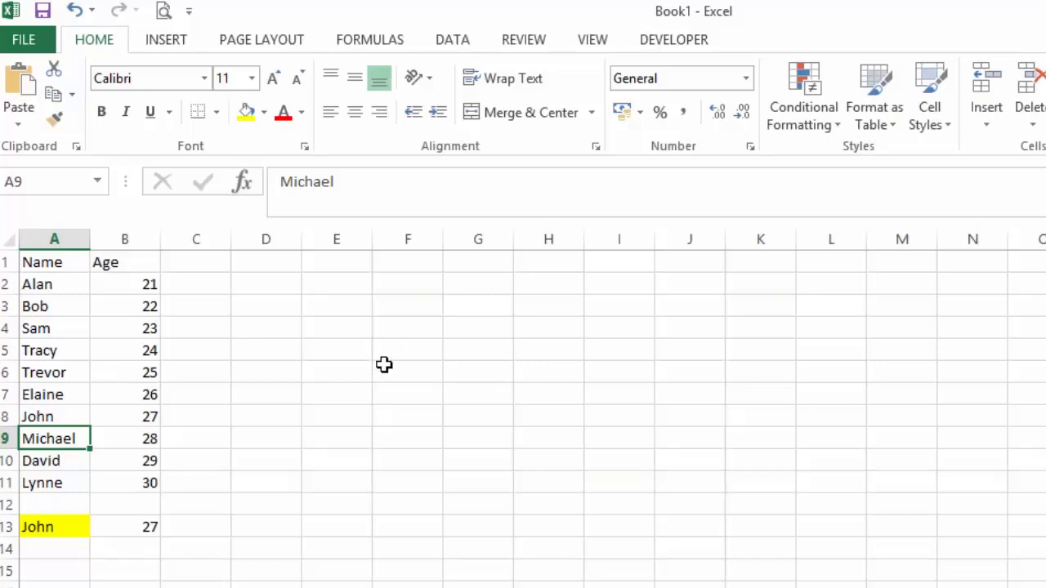
Step: Enter the formula =TRIM(A2) in C2 to strip extra spaces from the first name in the list
click(219, 284)
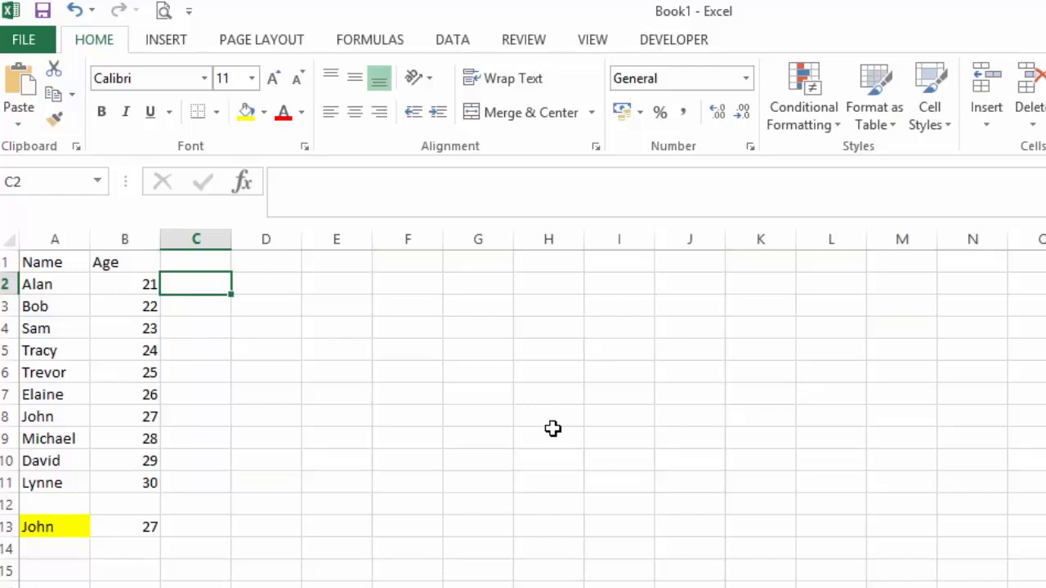
text(=trim)
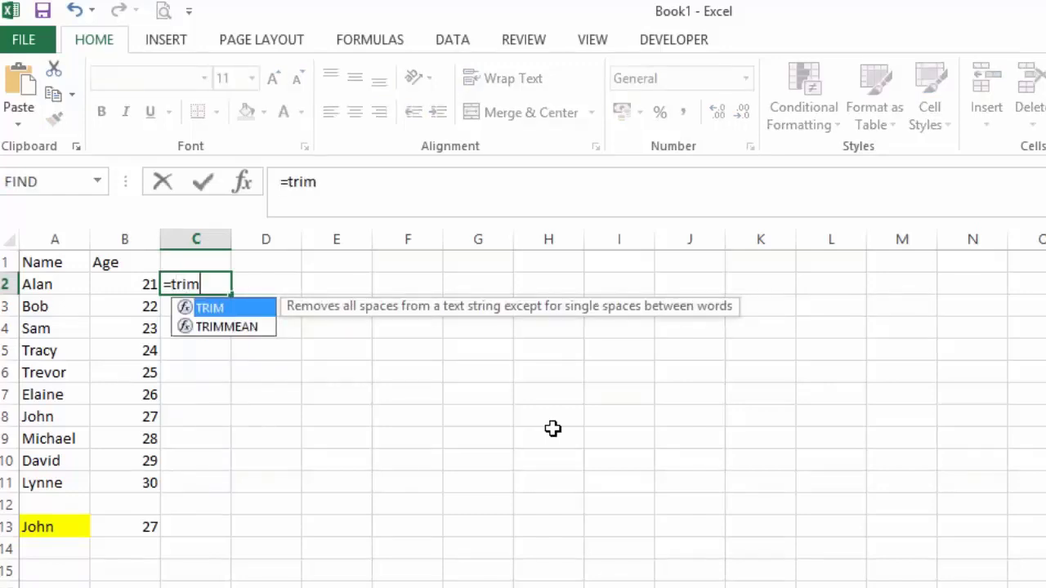
text(()
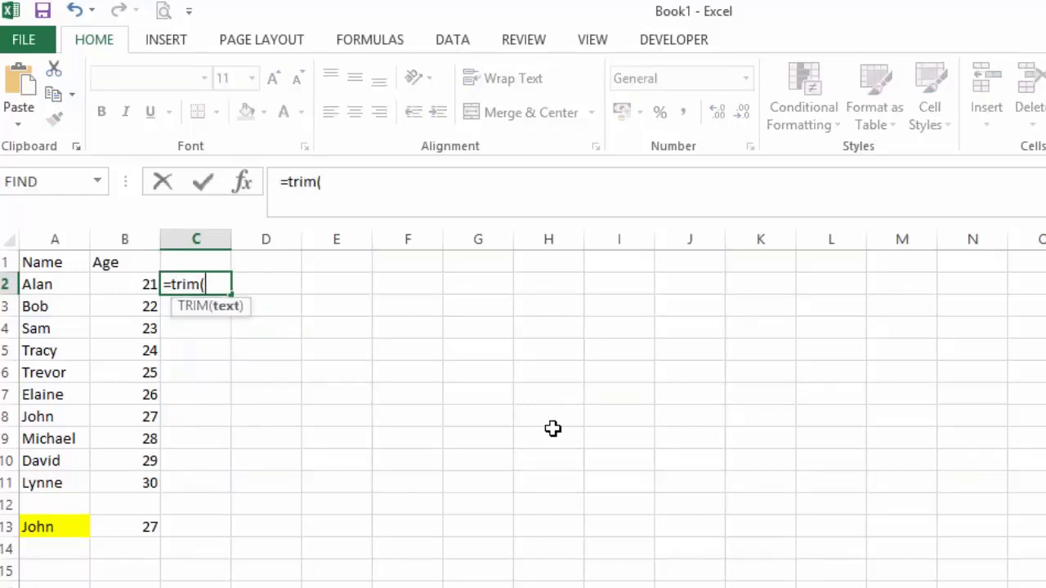
click(79, 284)
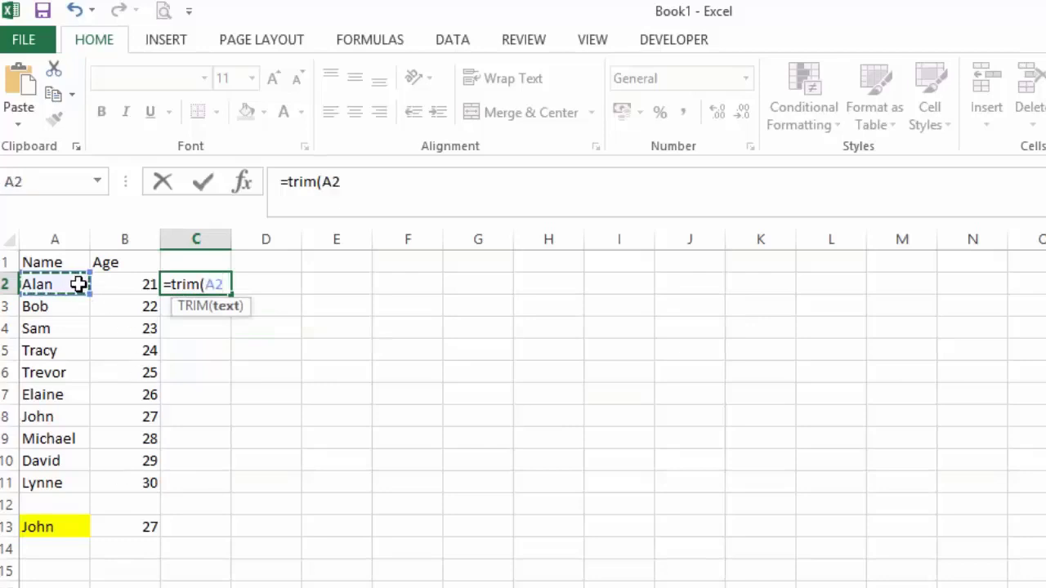
text())
key(Return)
Step: Fill the TRIM formula from C2 down through C11
key(Up)
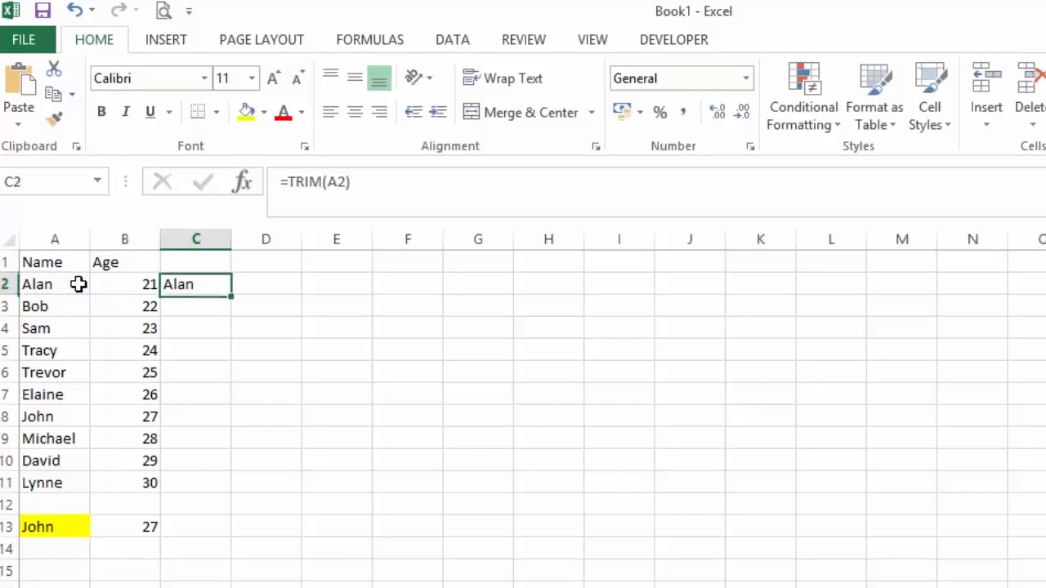
key(shift+Down)
key(shift+Down)
key(shift+Down)
key(shift+Down)
key(shift+Down)
key(shift+Down)
key(shift+Down)
key(shift+Down)
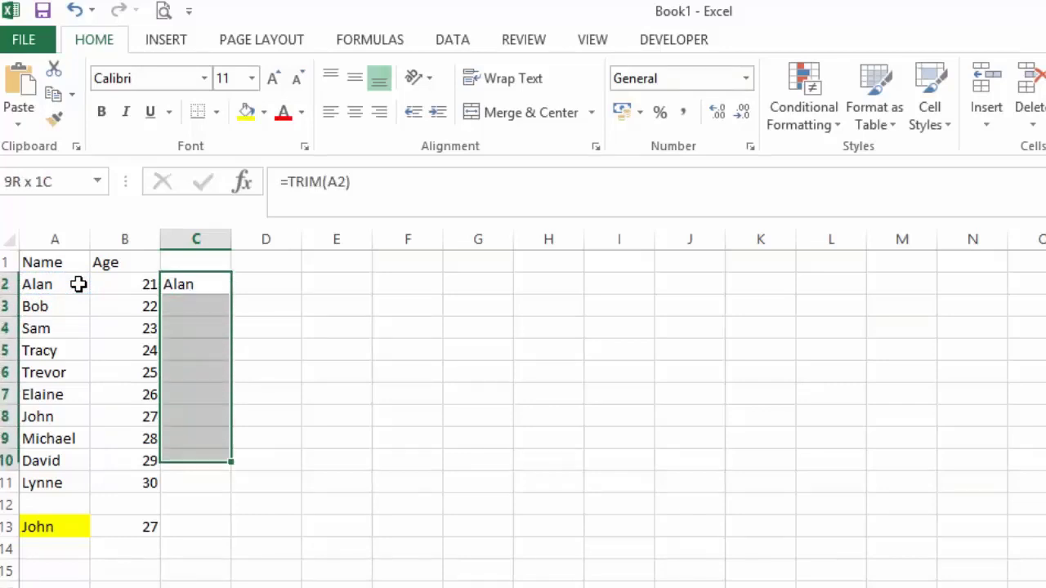
key(shift+Down)
key(ctrl+d)
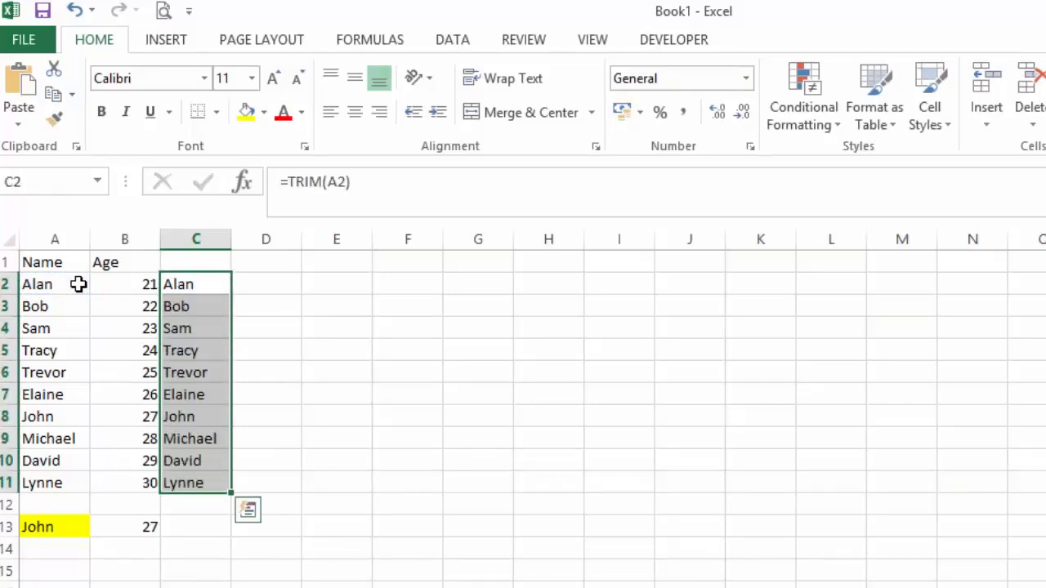
click(344, 381)
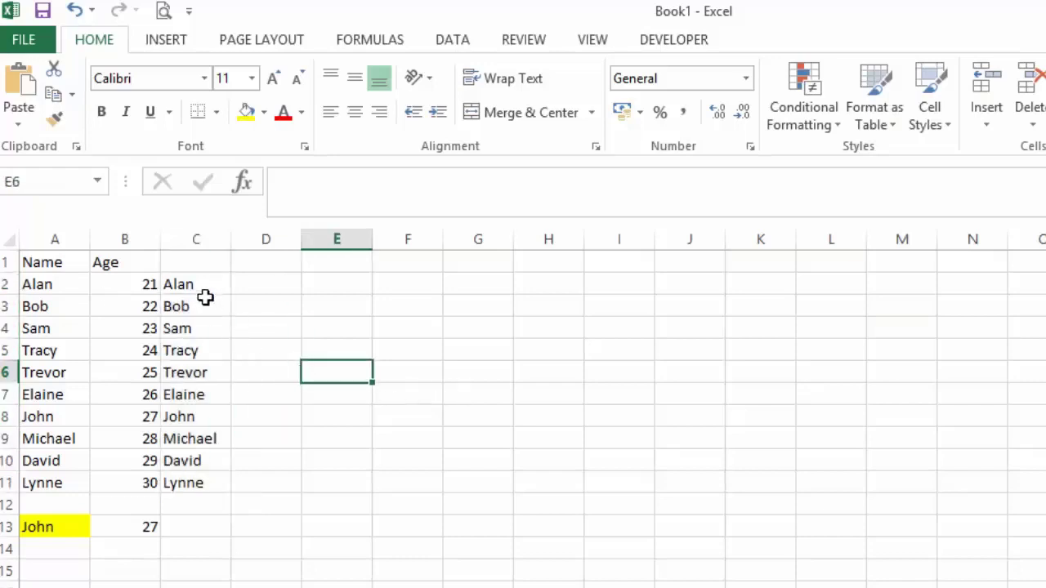
Step: Compare the trimmed names in C2:C11 with A2:A11, and enter the name from row 2 as the lookup value in A13
click(203, 290)
drag(196, 317, 188, 479)
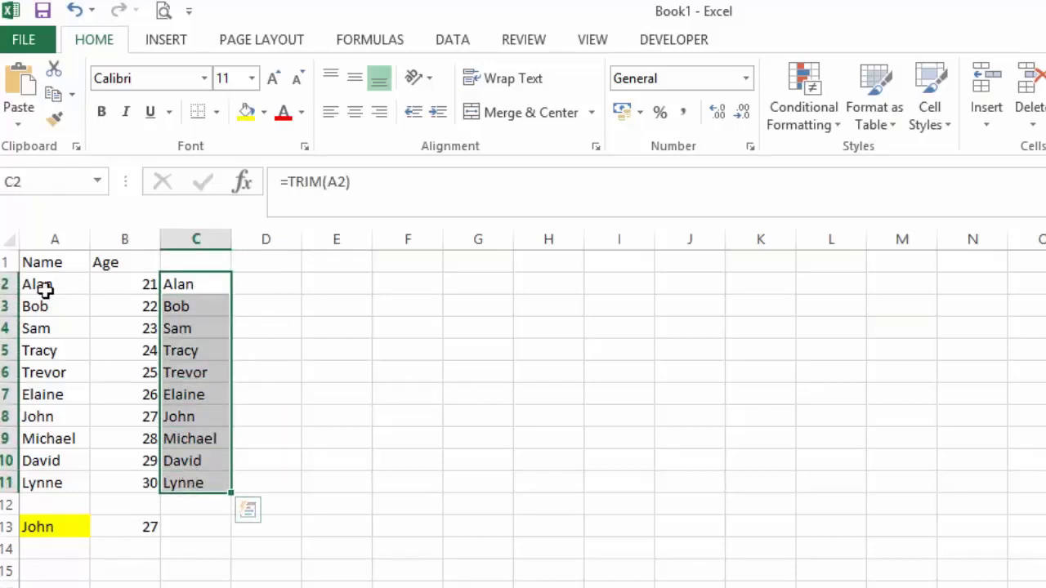
drag(45, 288, 46, 467)
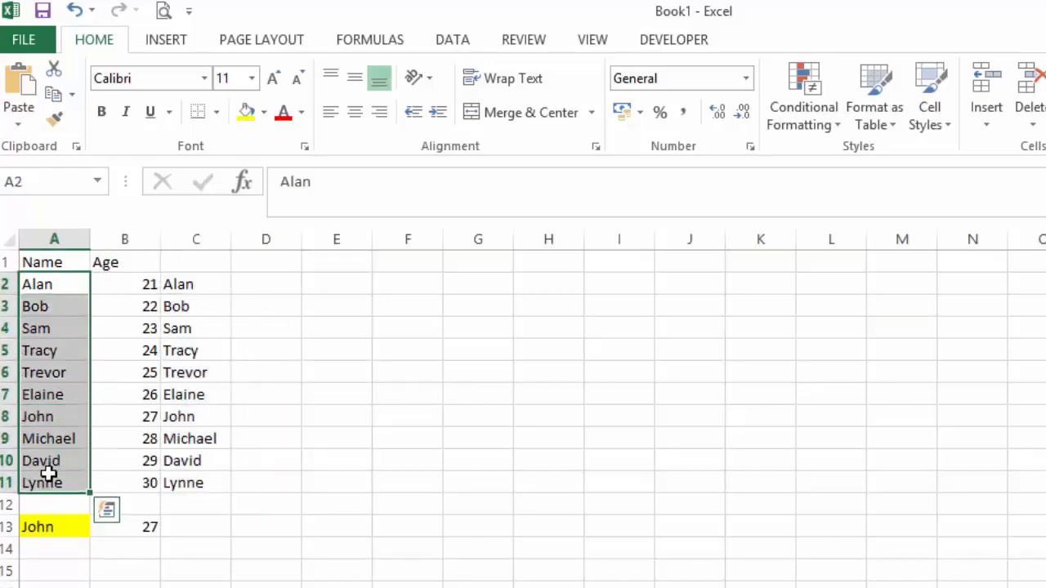
click(52, 525)
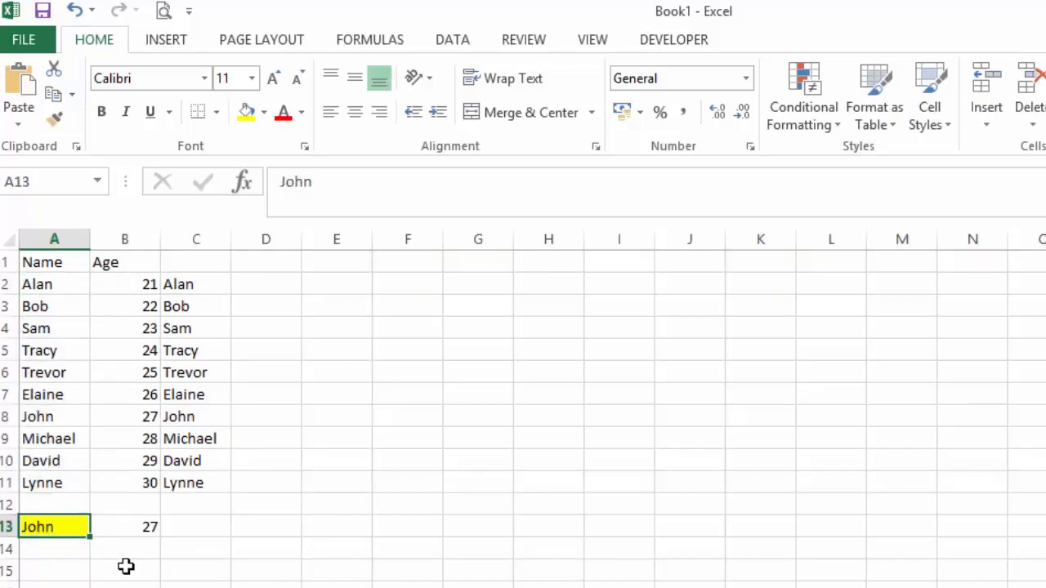
text(Alan)
key(Return)
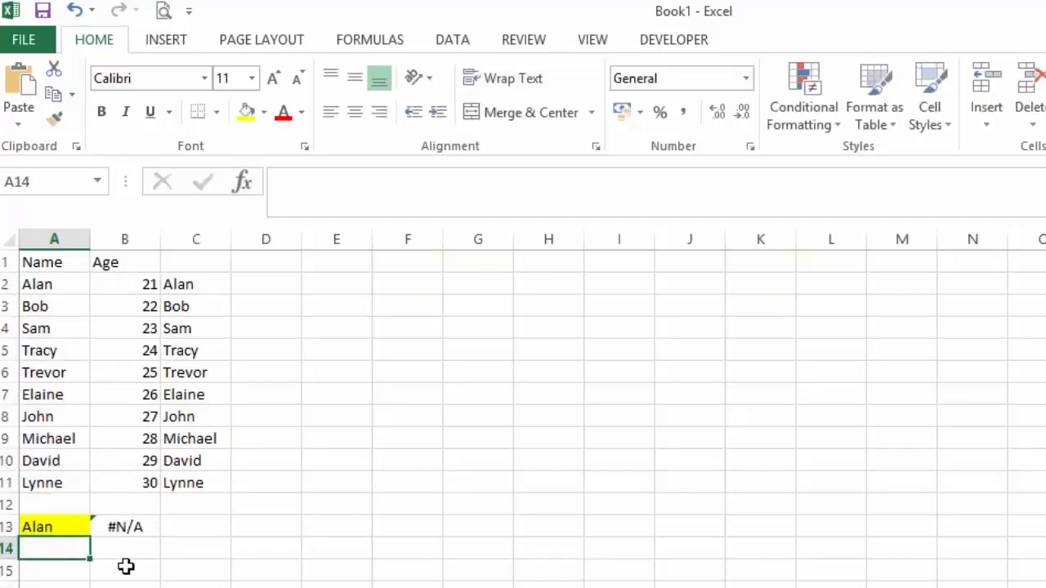
Step: Check the name in A2 for a trailing space and compare it with the TRIM formula in C2
click(57, 292)
click(430, 188)
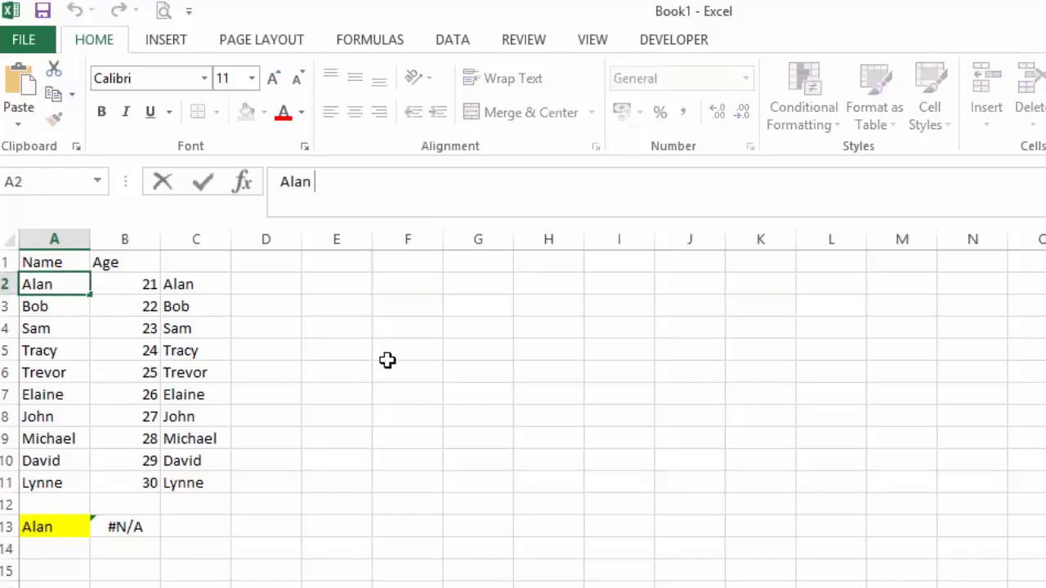
click(387, 395)
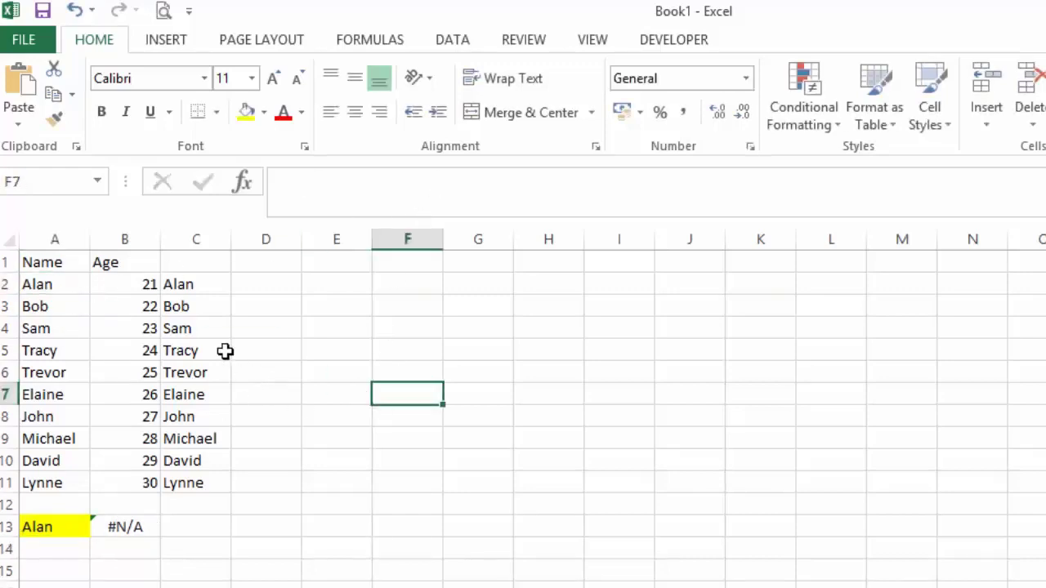
click(189, 287)
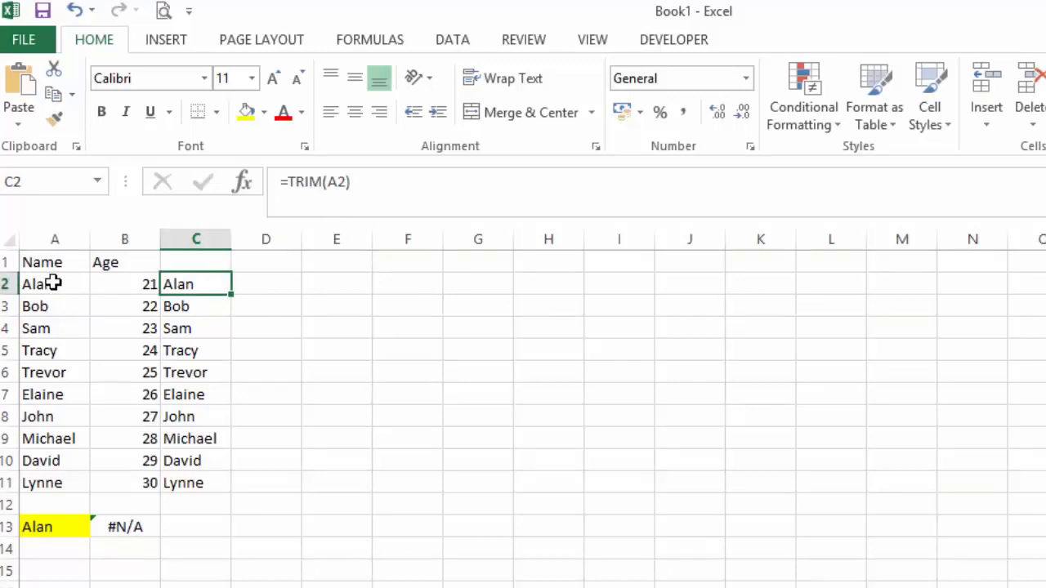
Step: Copy the trimmed names in C2:C11 and paste them as values over the original names starting at A2
drag(191, 282, 195, 482)
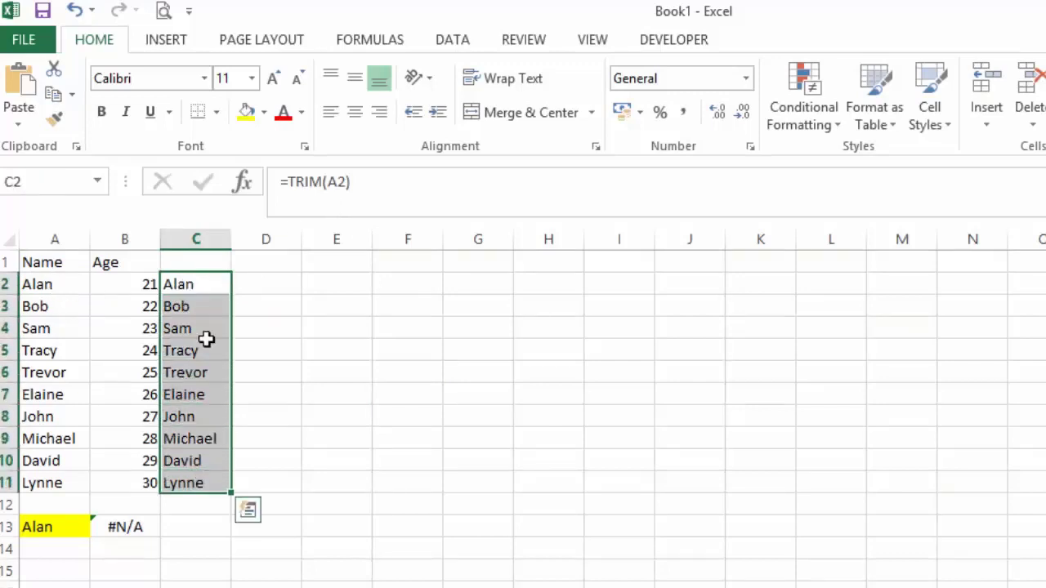
right_click(202, 284)
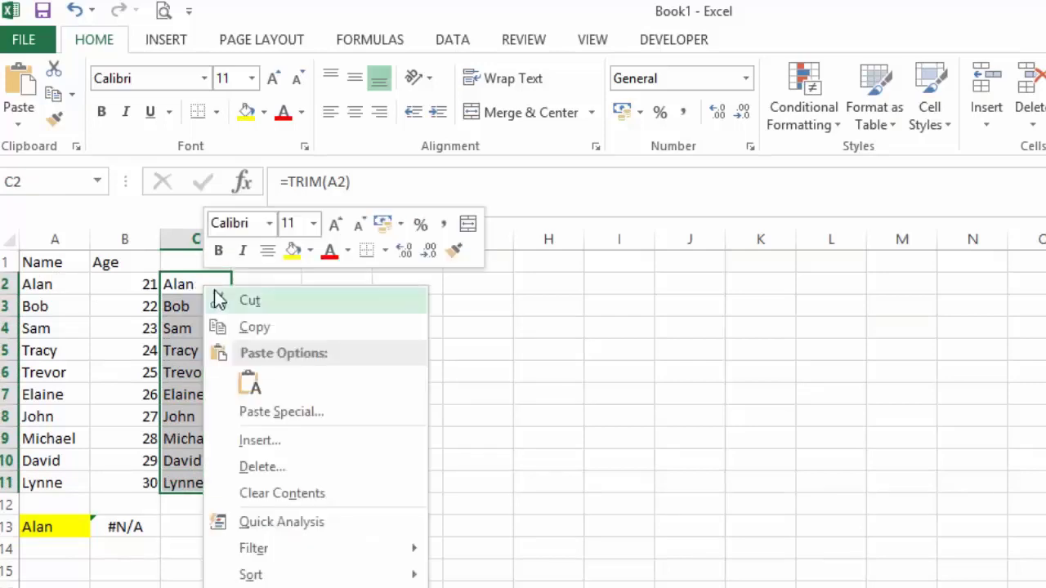
click(260, 329)
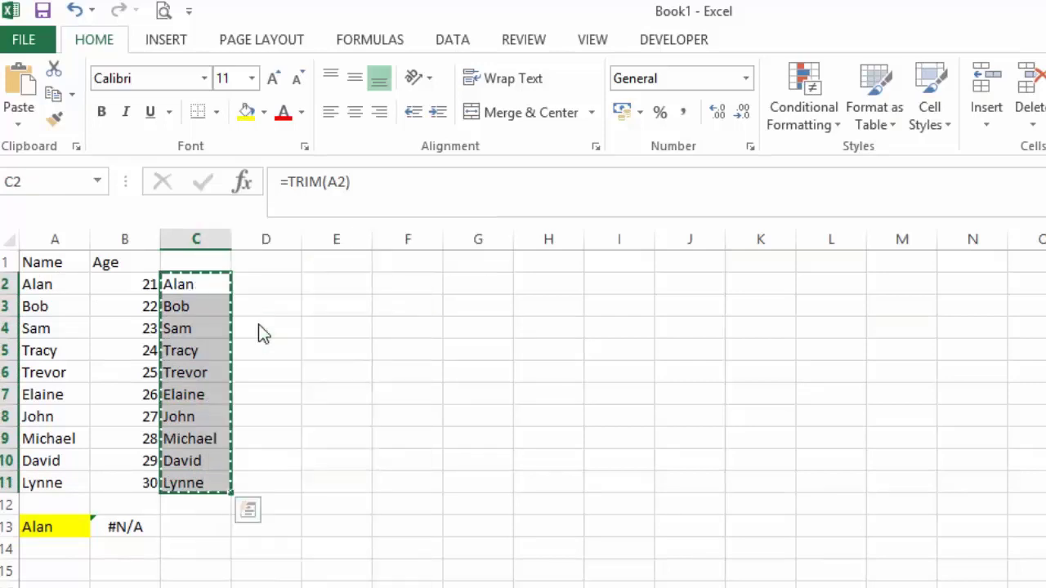
click(41, 284)
right_click(45, 286)
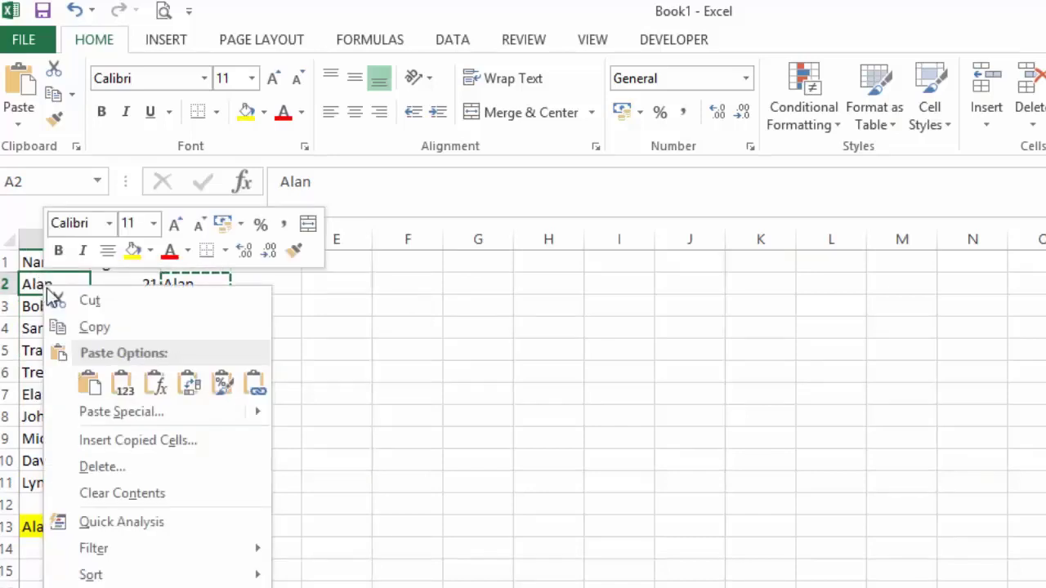
click(121, 383)
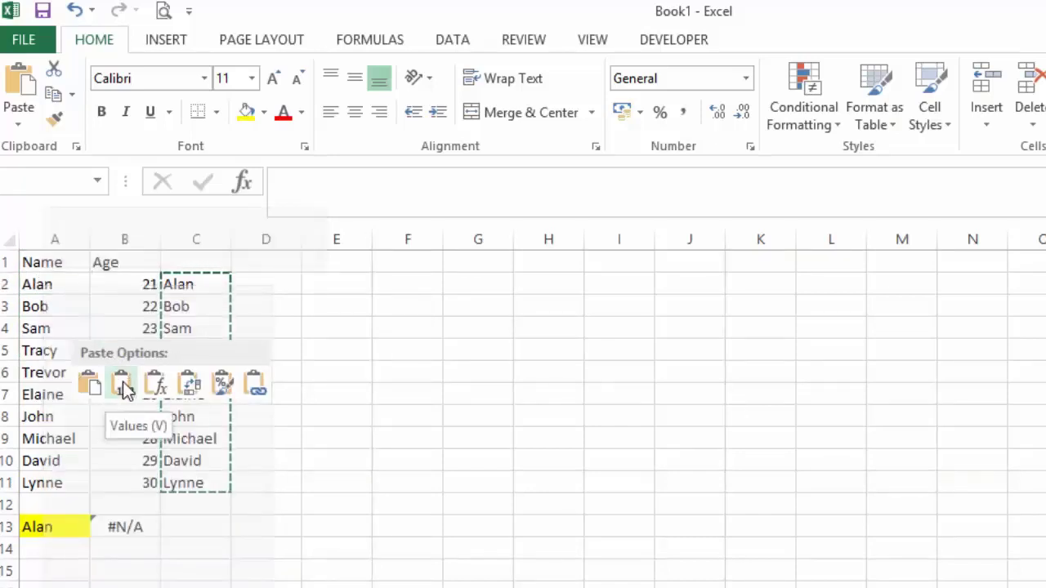
click(121, 382)
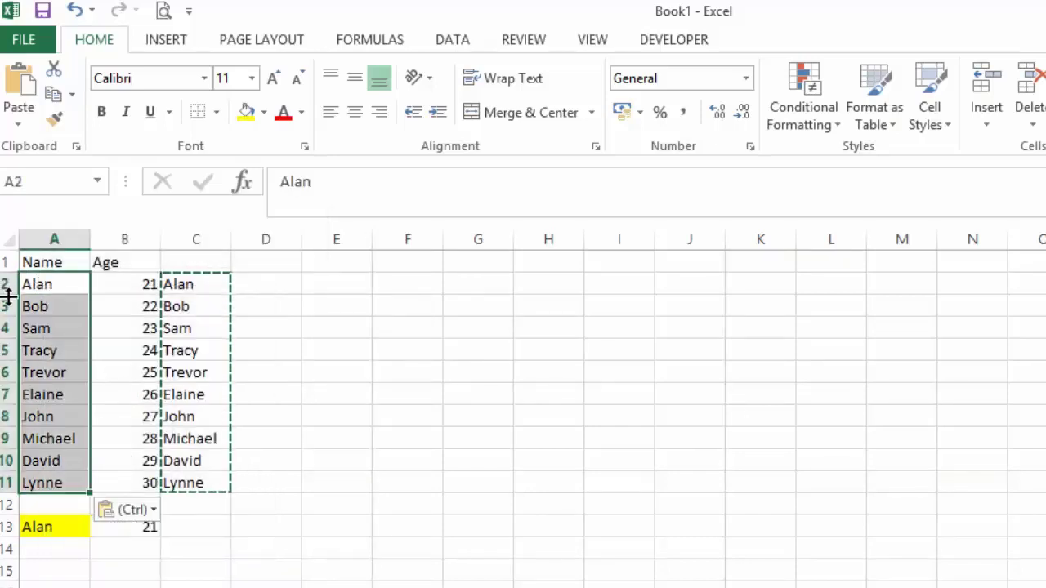
Step: Check the contents of the pasted names in A2 through A5
click(40, 286)
click(43, 308)
click(47, 331)
click(49, 351)
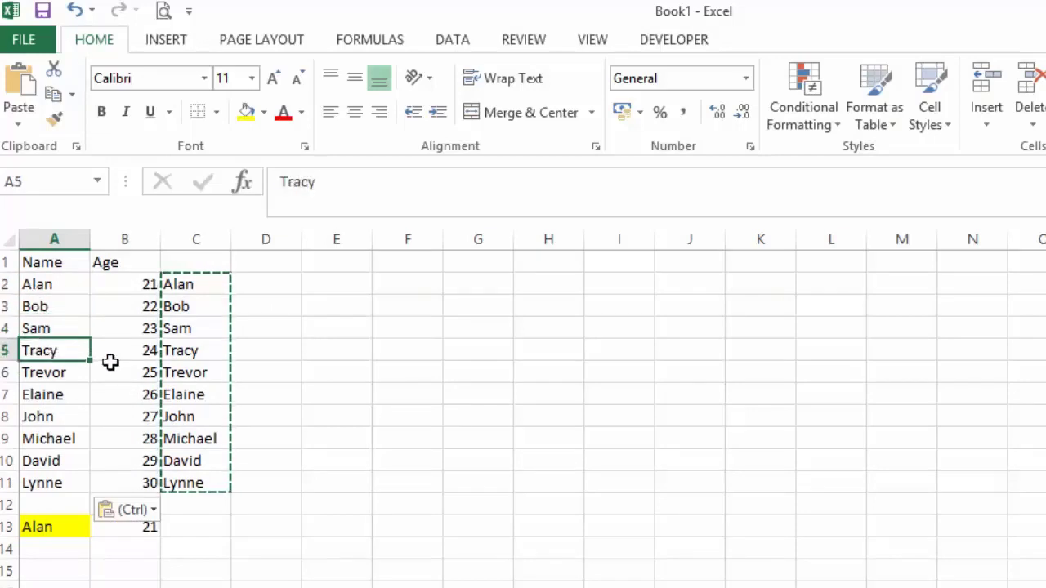
Step: Delete helper column C containing the TRIM formulas
click(198, 288)
drag(198, 312, 215, 469)
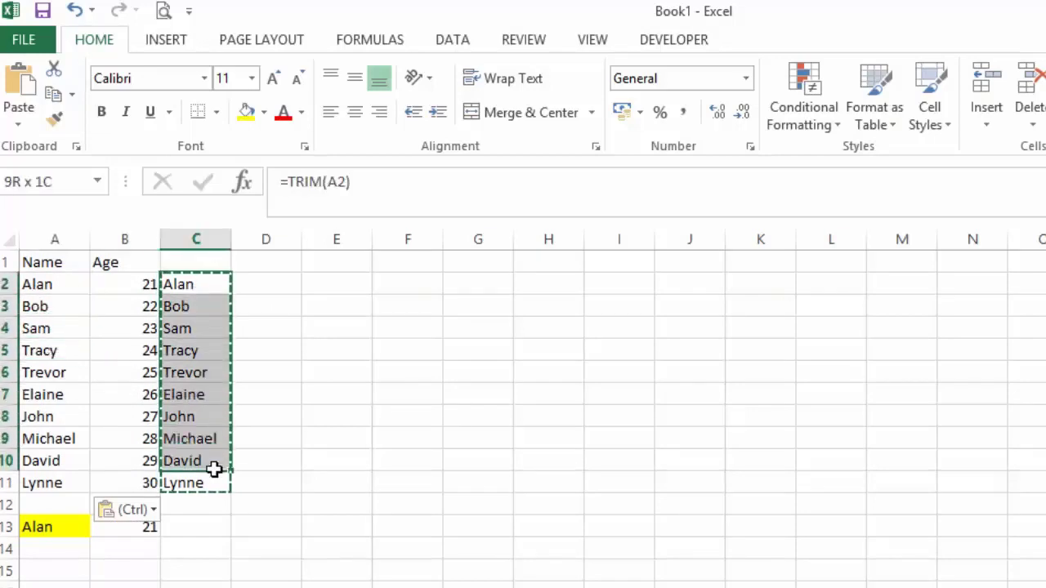
right_click(204, 238)
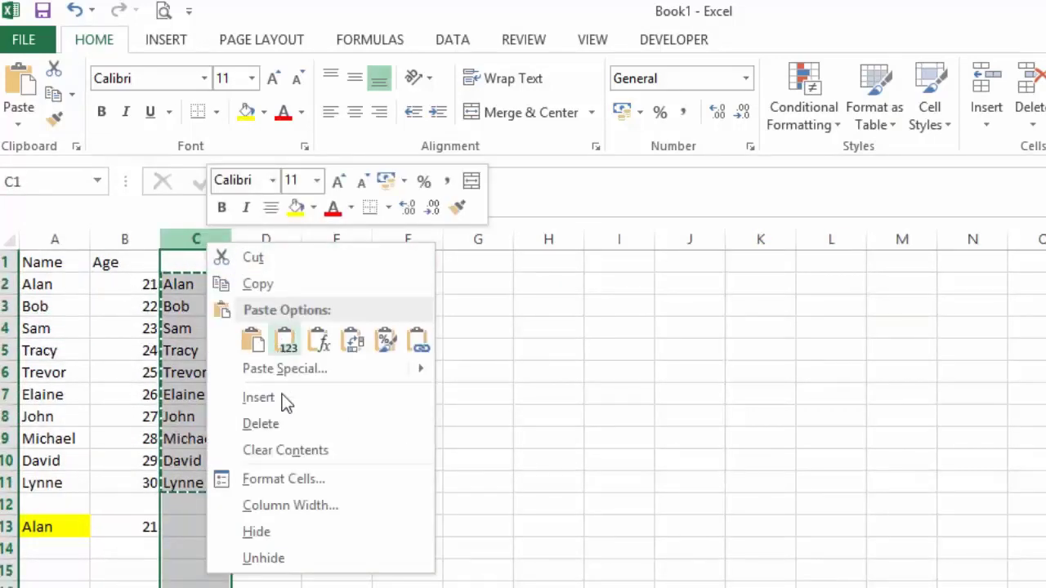
click(292, 425)
click(292, 423)
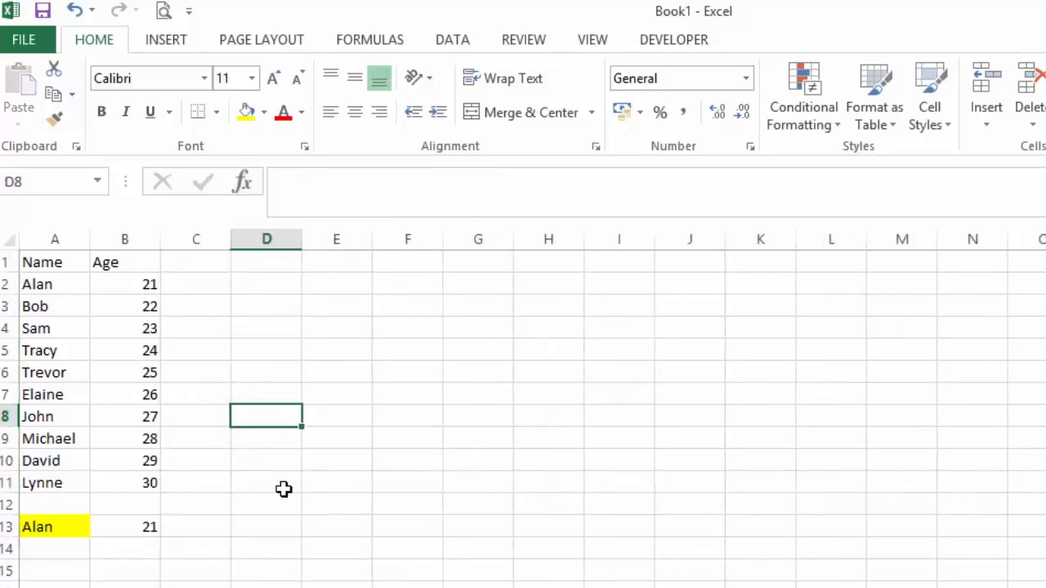
Step: Enter the name from row 8 as the lookup value in A13
click(52, 526)
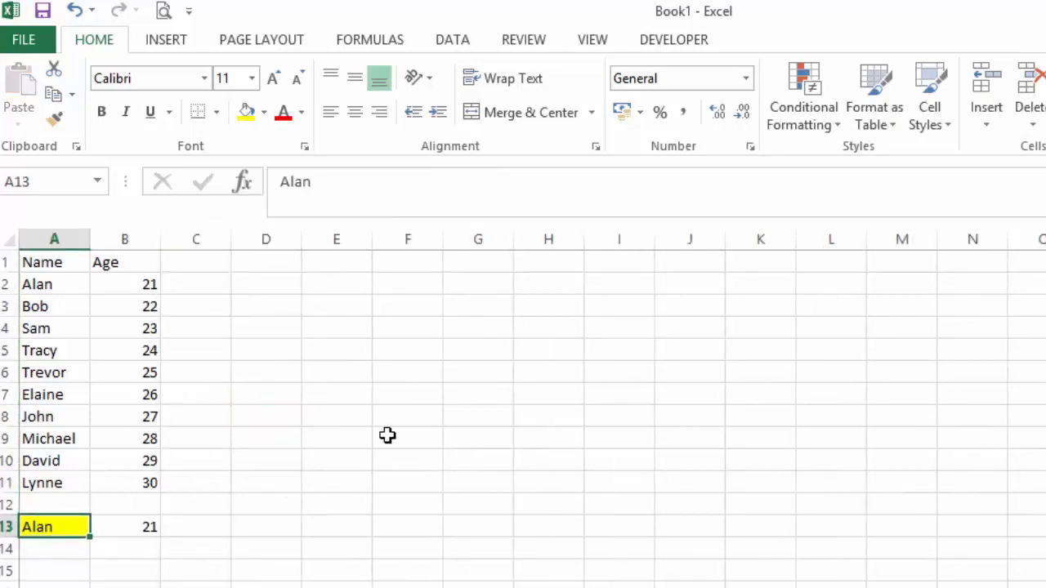
text(john)
key(Return)
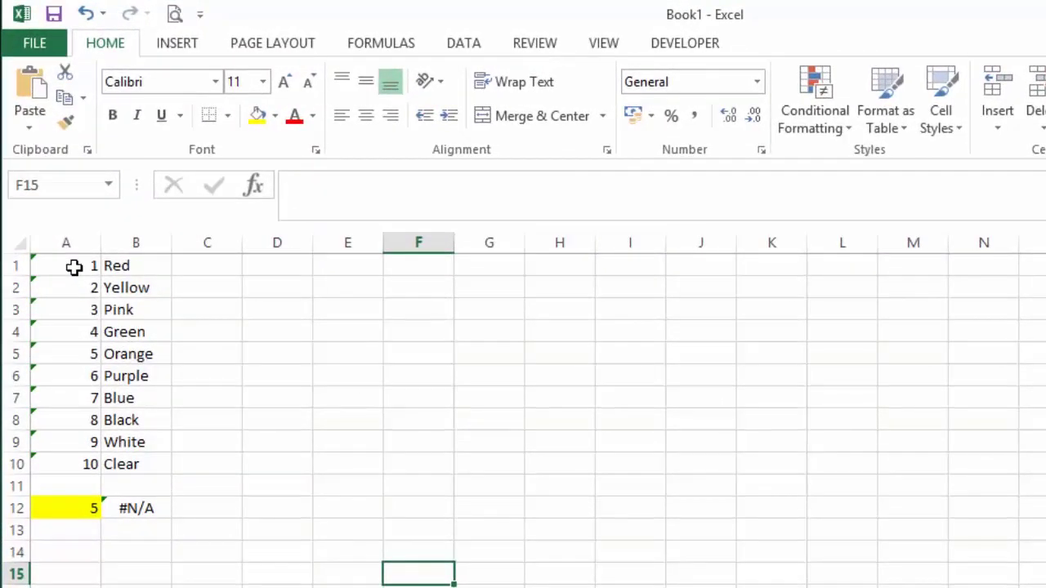
Step: Examine the number and colour table in A1:B10, the lookup value in A12 and the VLOOKUP formula in B12
drag(74, 267, 151, 474)
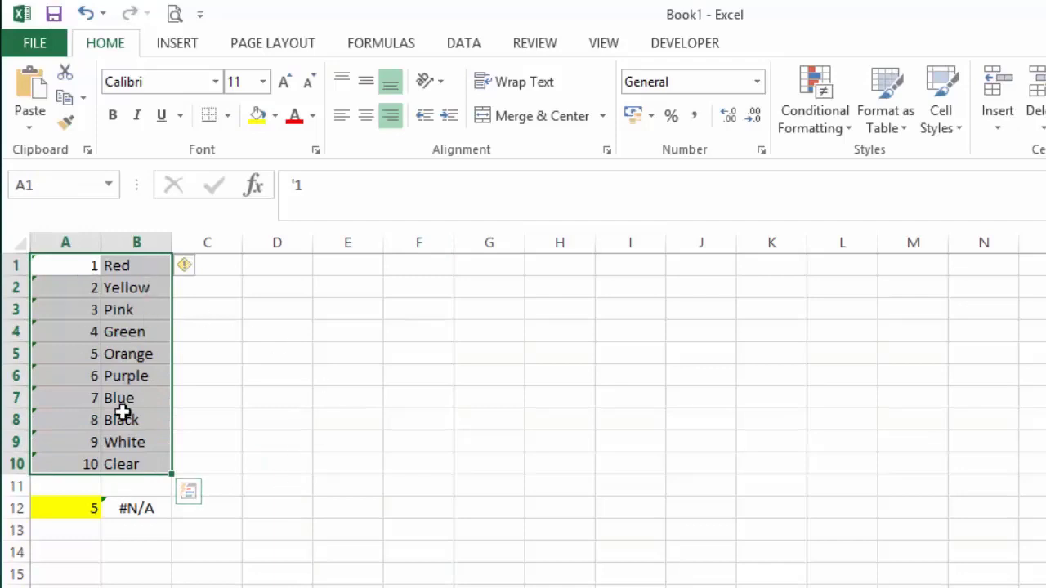
click(74, 508)
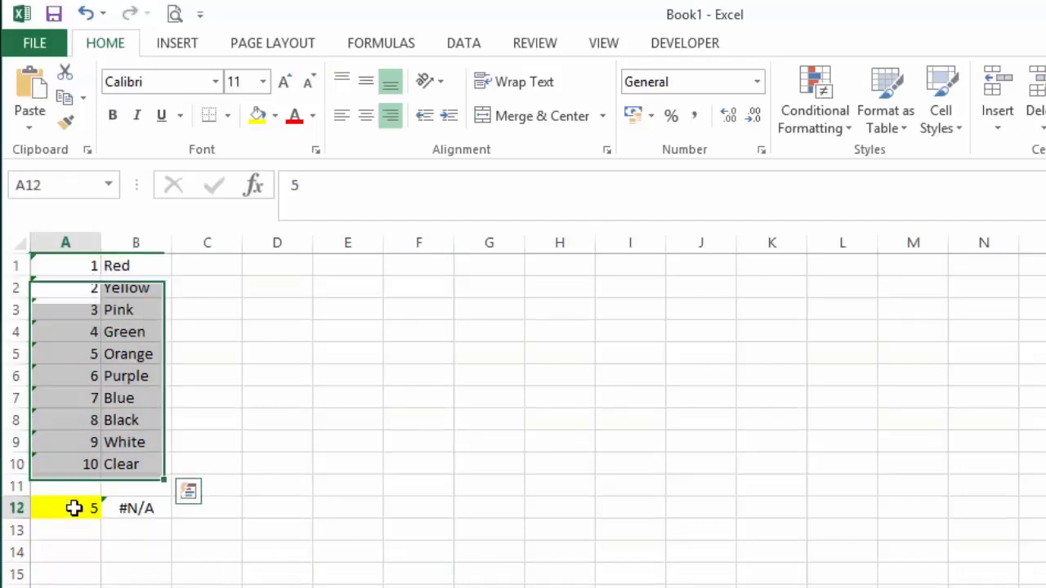
click(156, 507)
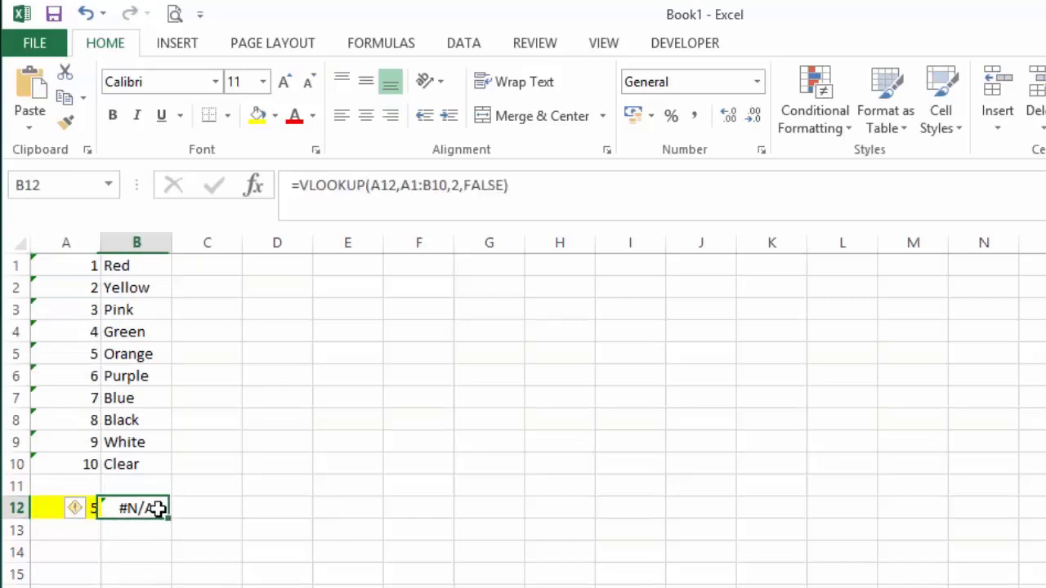
key(F2)
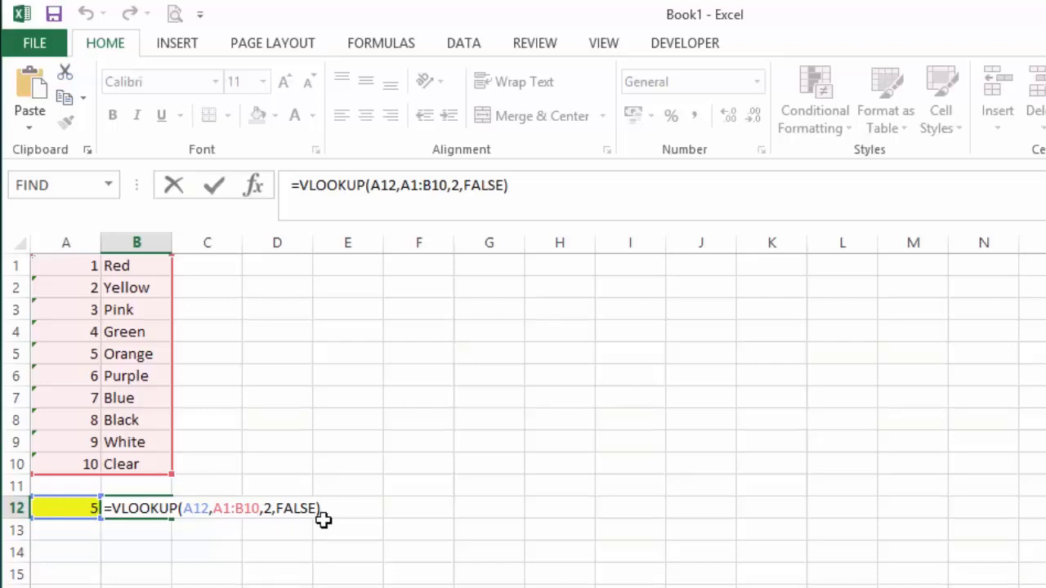
key(Return)
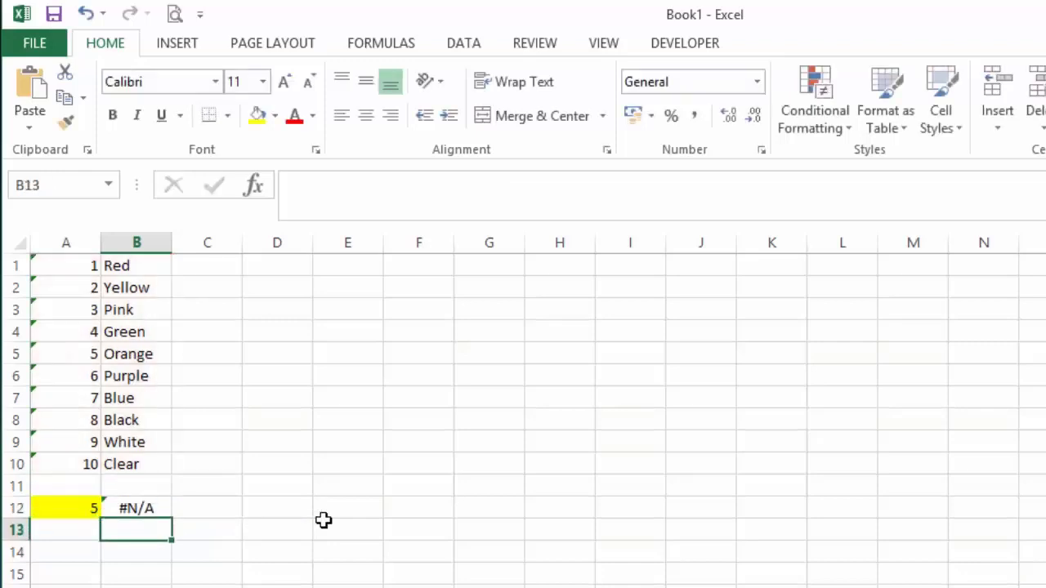
Step: Compare how the 5 is stored in lookup cell A12 and in table cell A5
click(86, 507)
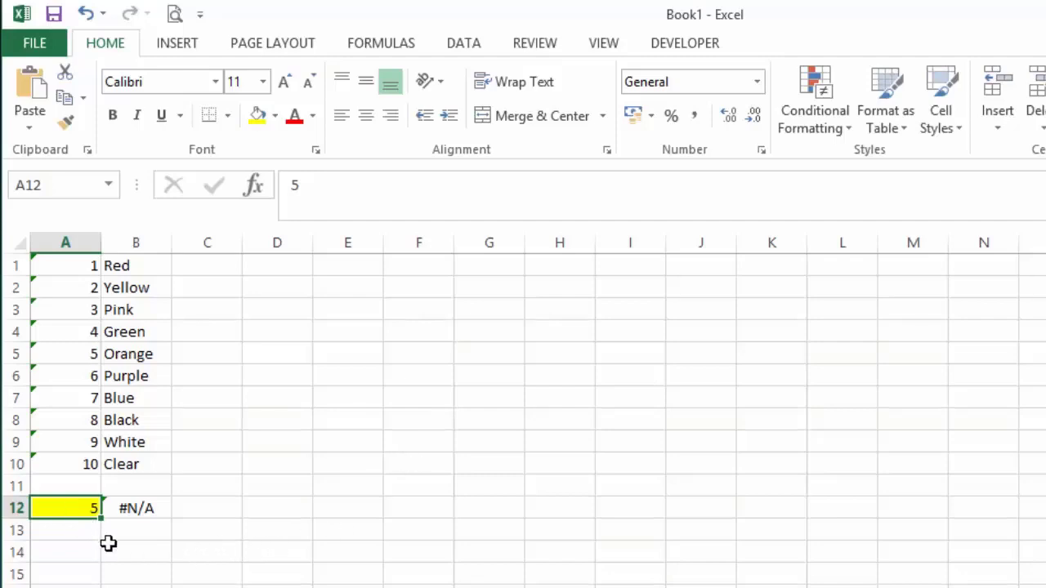
click(66, 355)
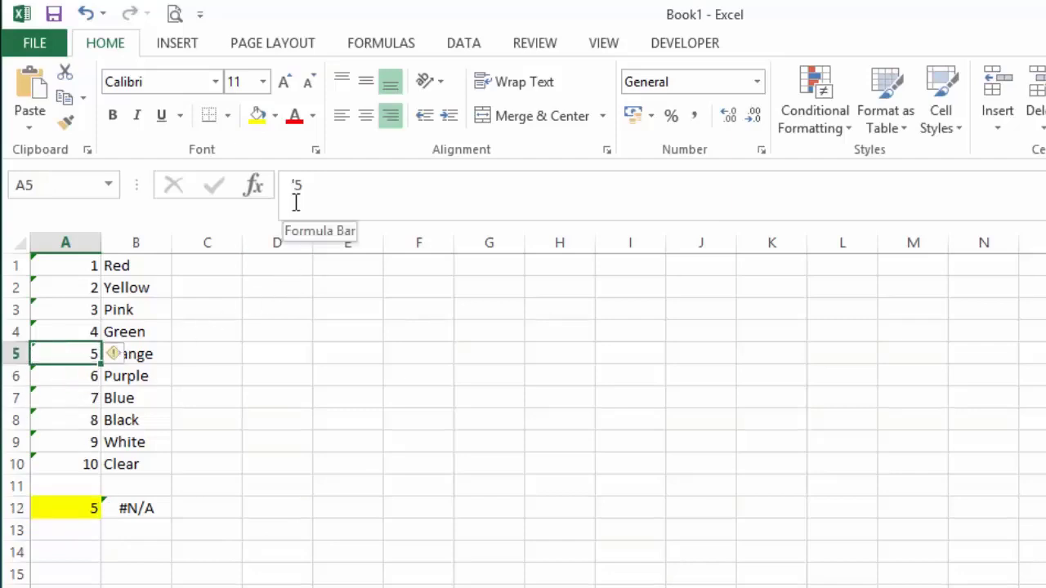
click(271, 415)
click(76, 352)
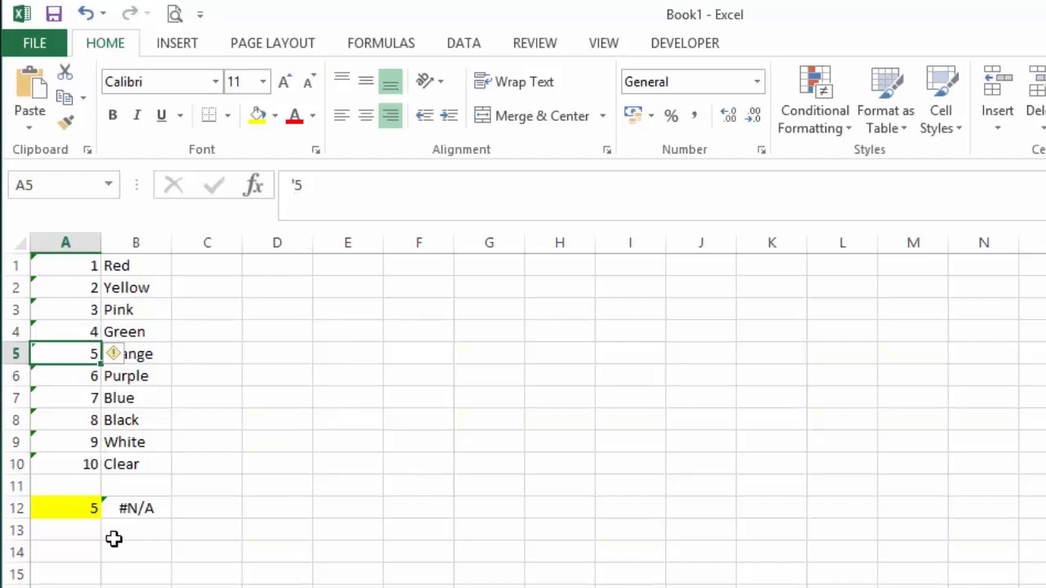
Step: Turn the lookup value in A12 into text by adding an apostrophe before the 5
click(85, 510)
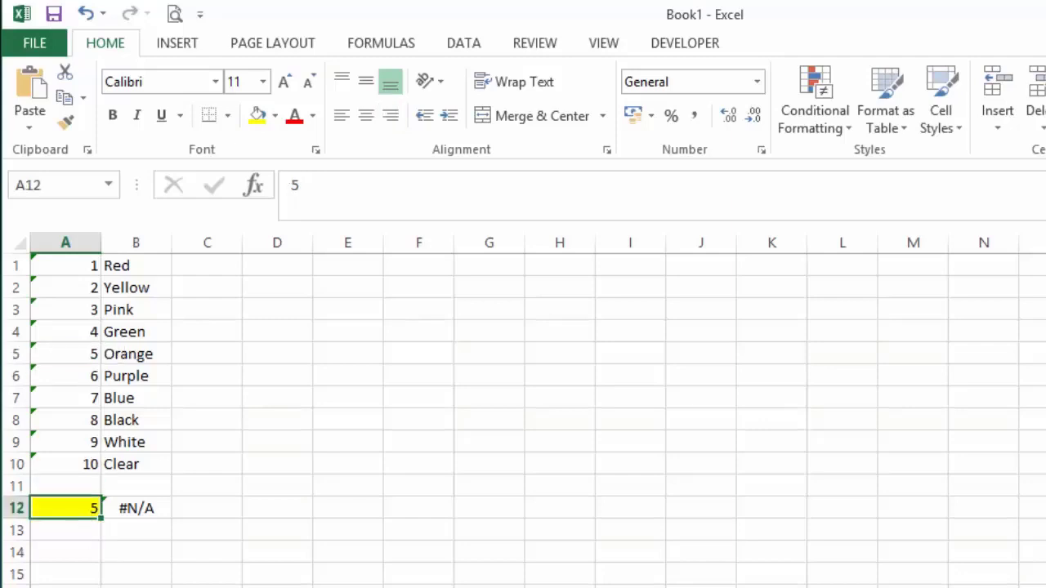
click(290, 188)
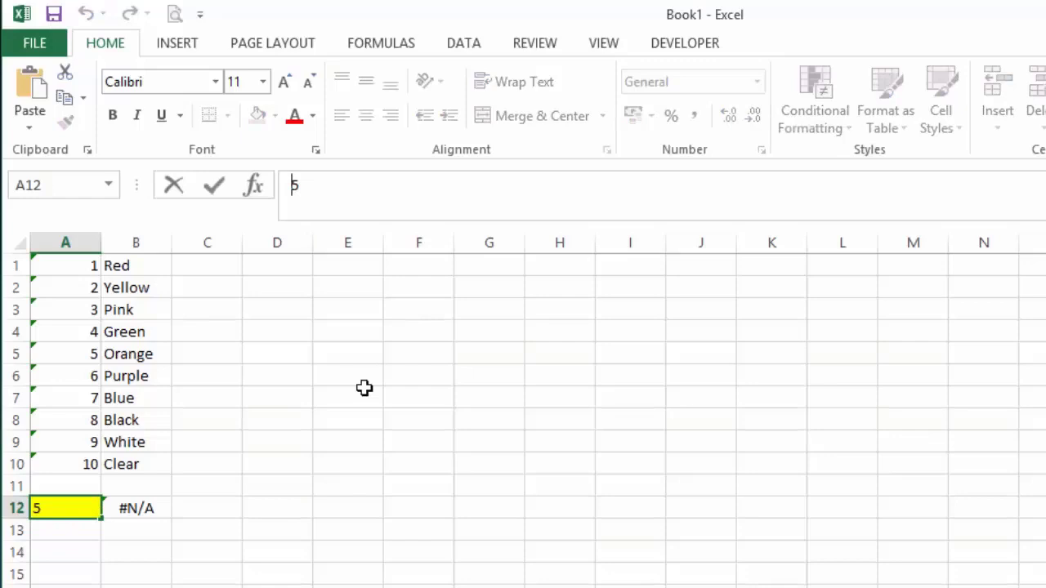
text(')
key(Return)
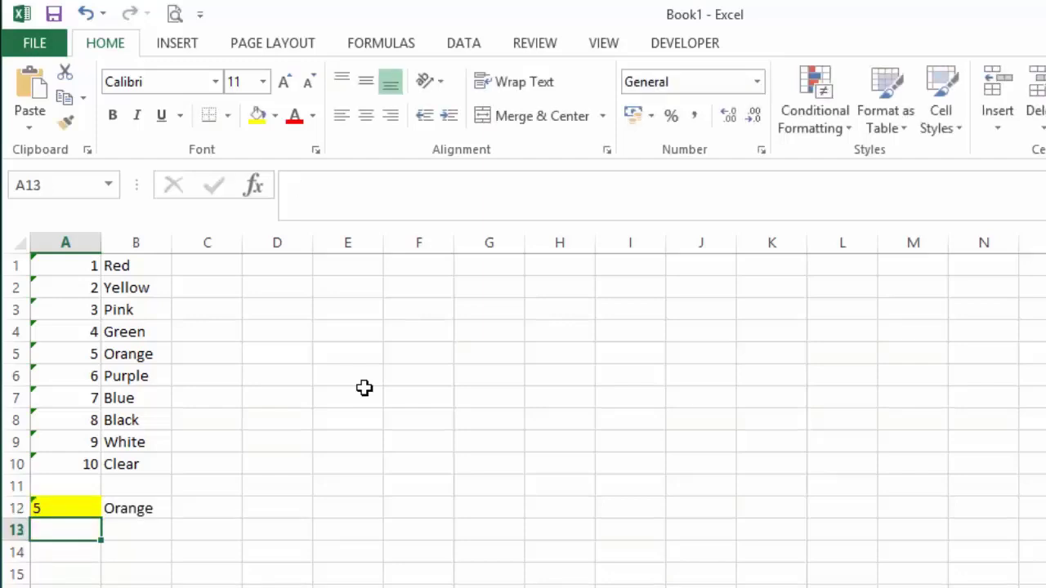